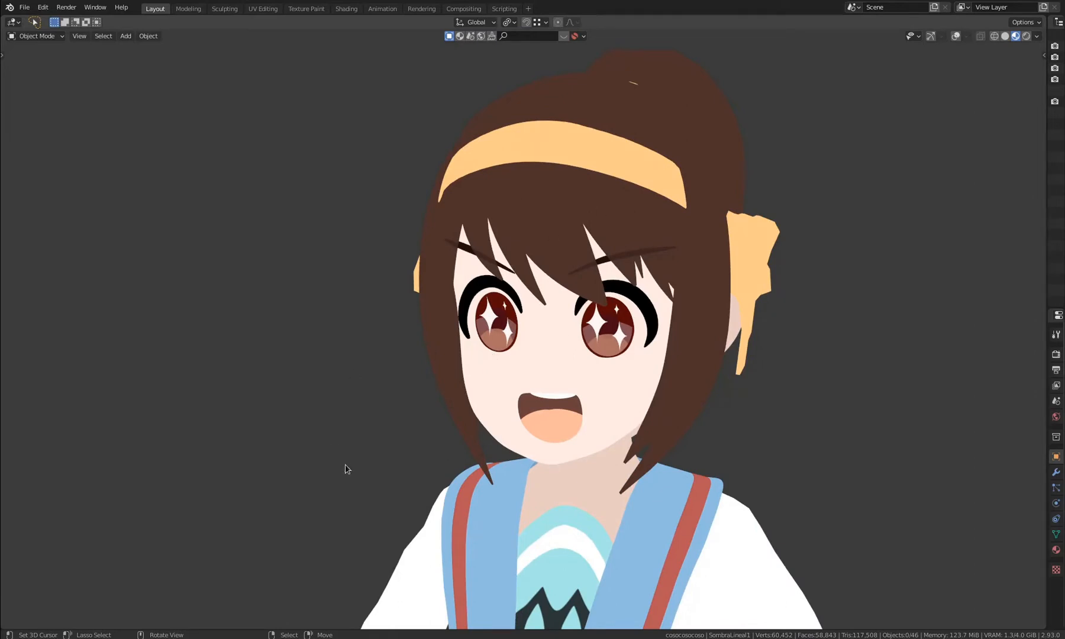
- Examine the anime character's head model in solid shading from several angles
middle_click_drag(627, 362, 629, 263)
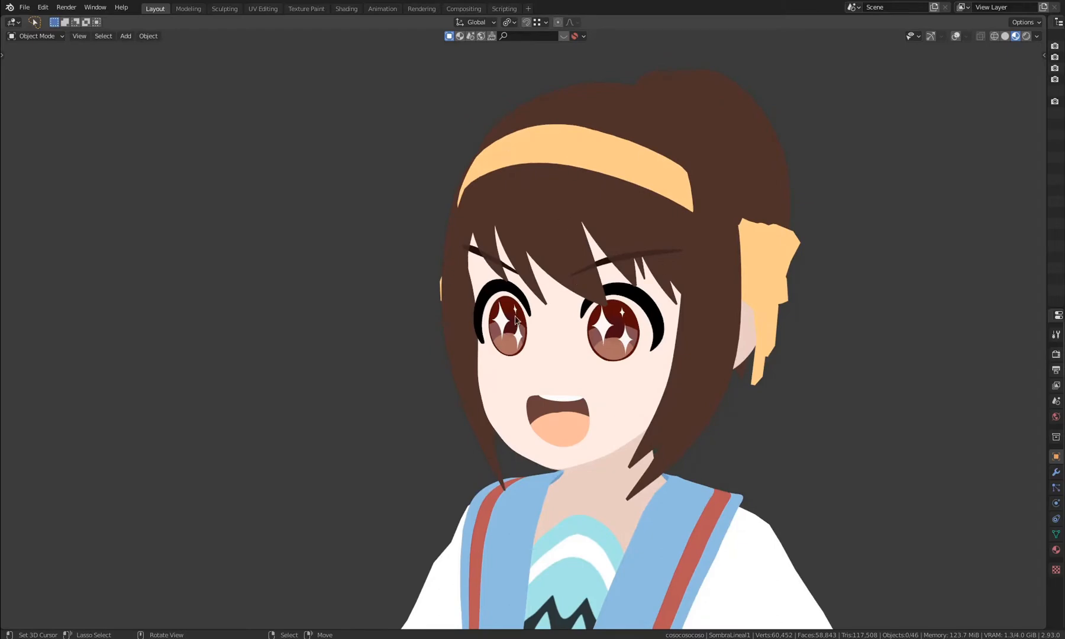
key("z")
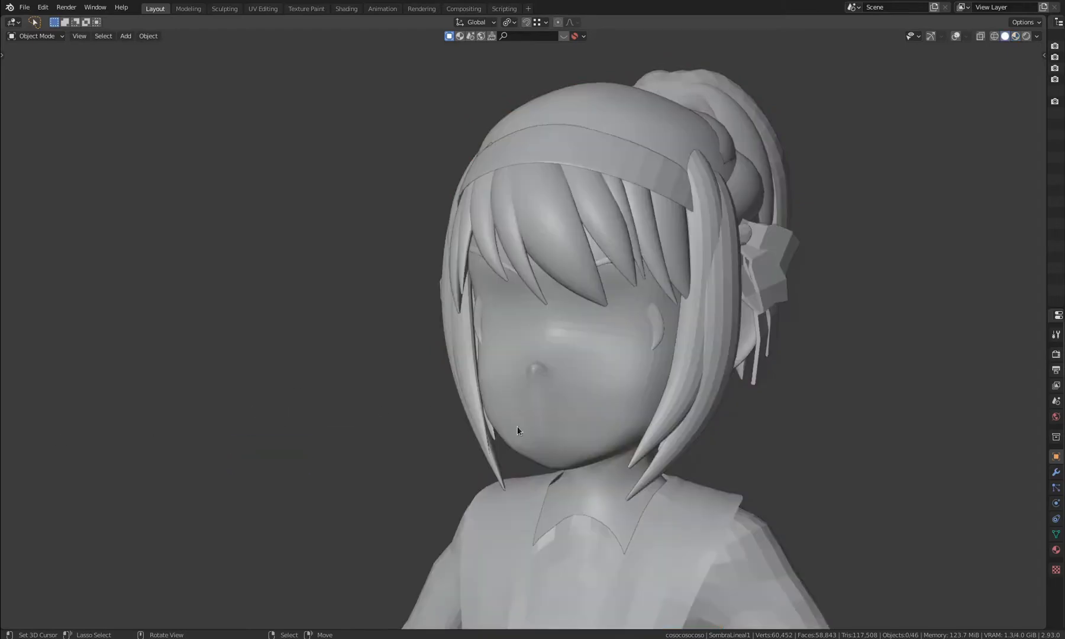
mouse_move(269, 414)
middle_mouse_down()
mouse_move(514, 444)
mouse_move(559, 414)
mouse_move(471, 425)
mouse_move(538, 381)
middle_mouse_up()
key("alt+z")
mouse_move(618, 385)
middle_mouse_down()
mouse_move(467, 421)
mouse_move(458, 413)
middle_mouse_up()
key("alt+z")
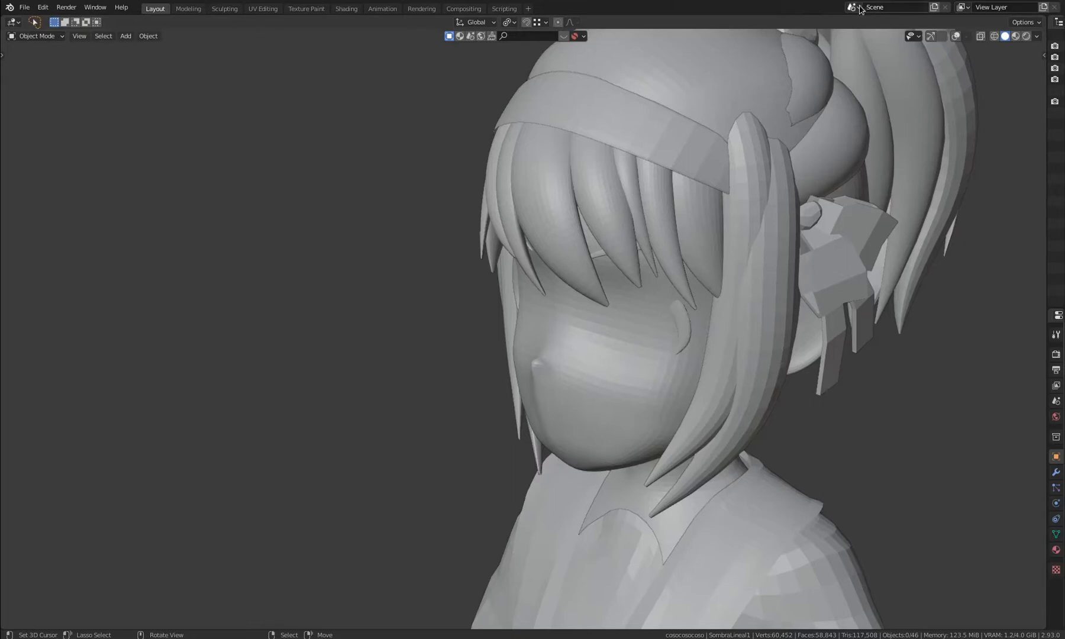
- Return the character to material preview shading and examine the face and hair from both sides
left_click(962, 7)
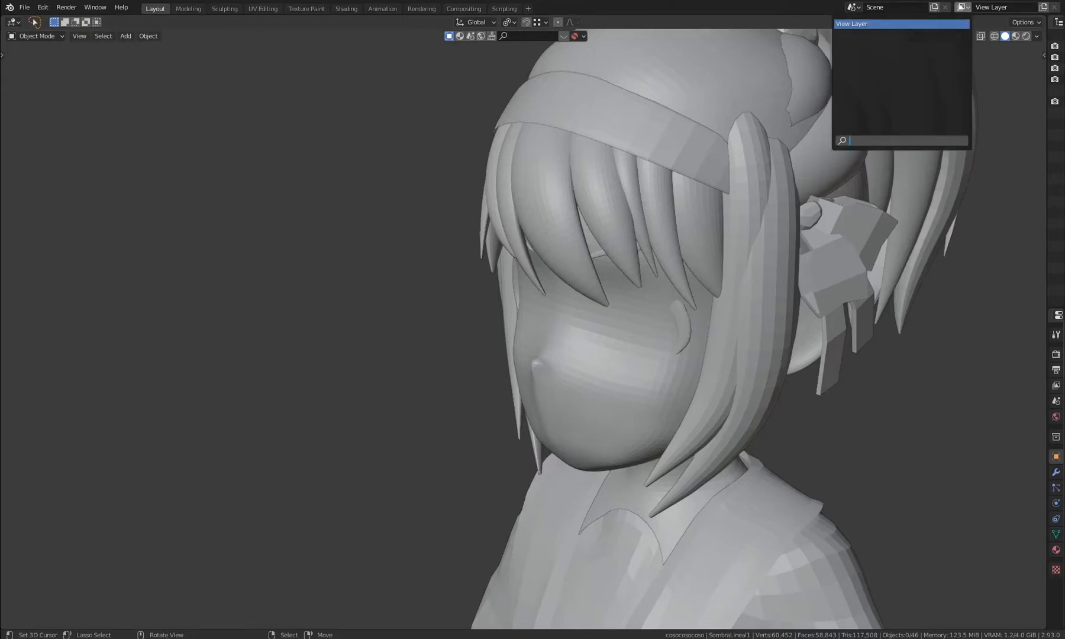
left_click(467, 271)
key("z")
left_click(459, 360)
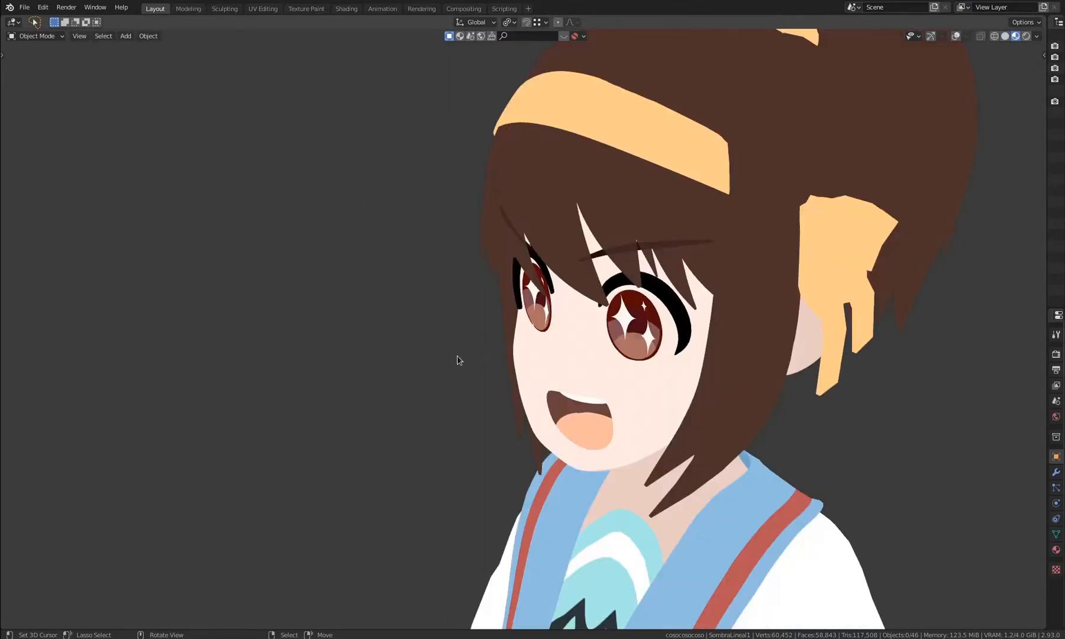
middle_click_drag(390, 412, 555, 403)
middle_click_drag(722, 357, 658, 368)
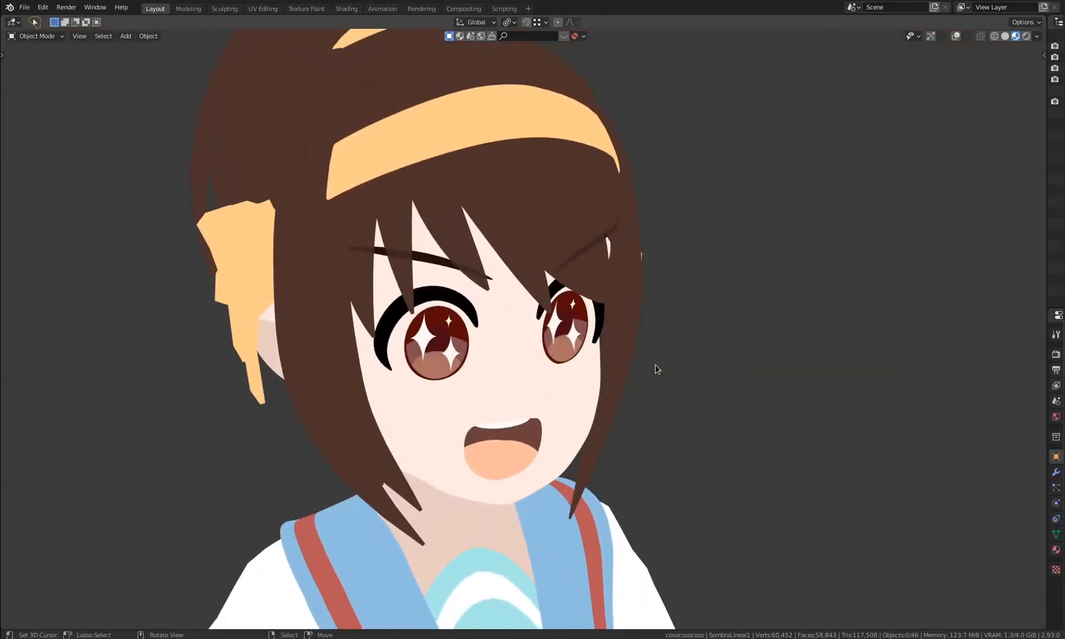
scroll(656, 370, "down", 2)
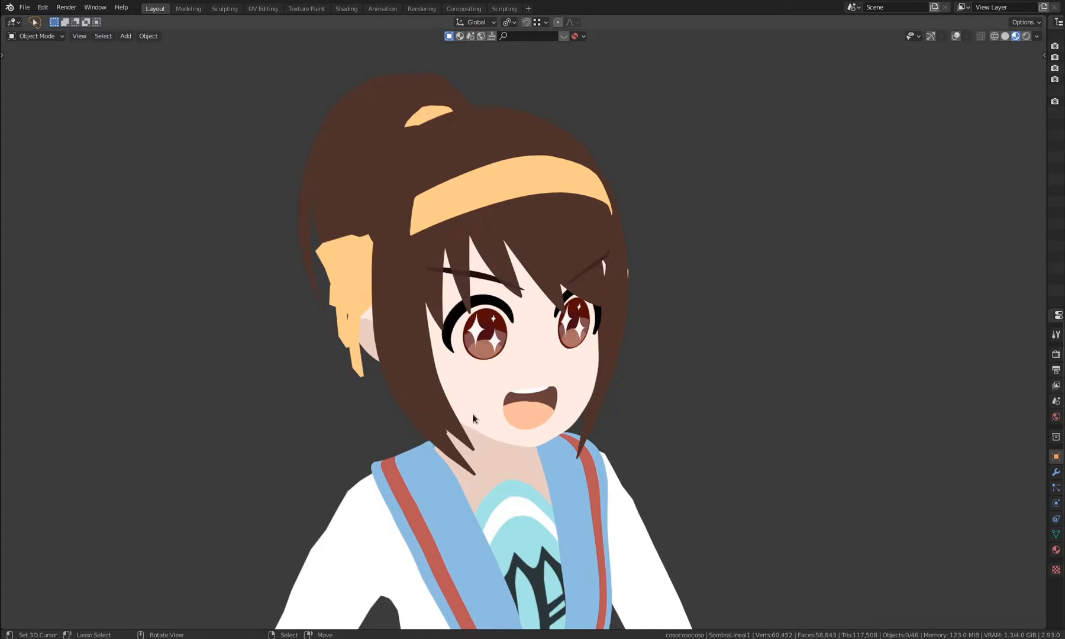
middle_click_drag(671, 486, 969, 337)
middle_click_drag(668, 406, 691, 403)
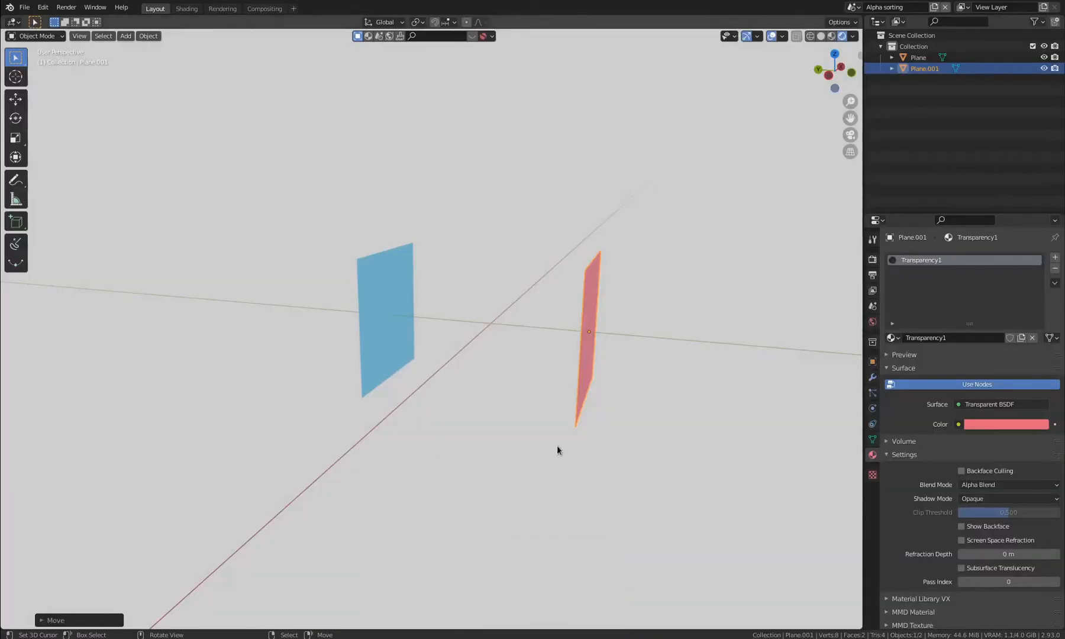
- Examine the overlap of the blue and red transparent planes from both sides
middle_click_drag(557, 445, 499, 449)
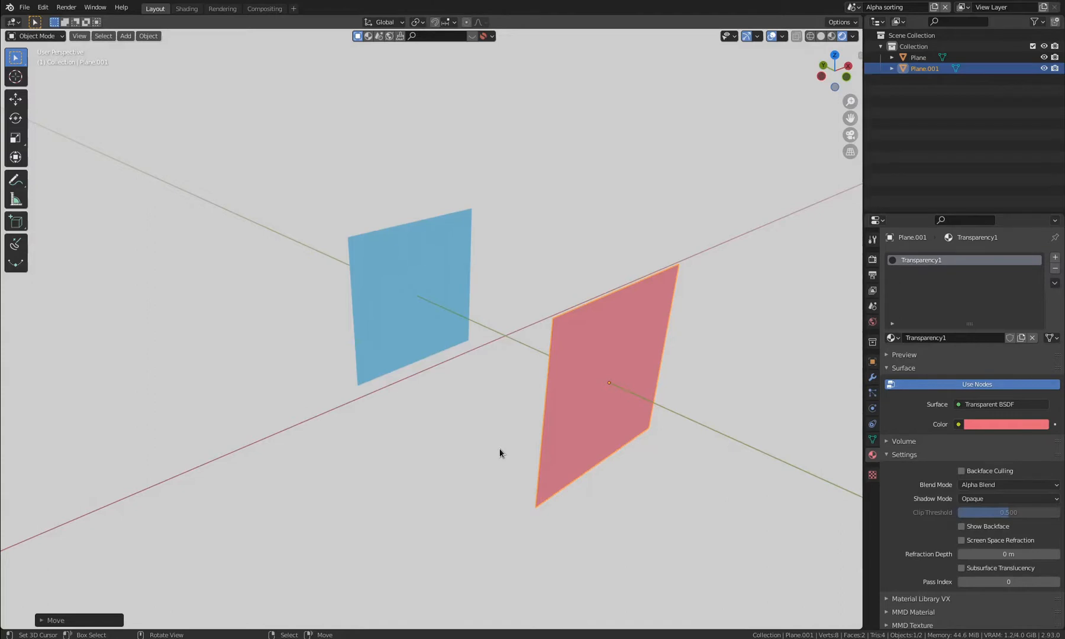
middle_click_drag(499, 450, 491, 422)
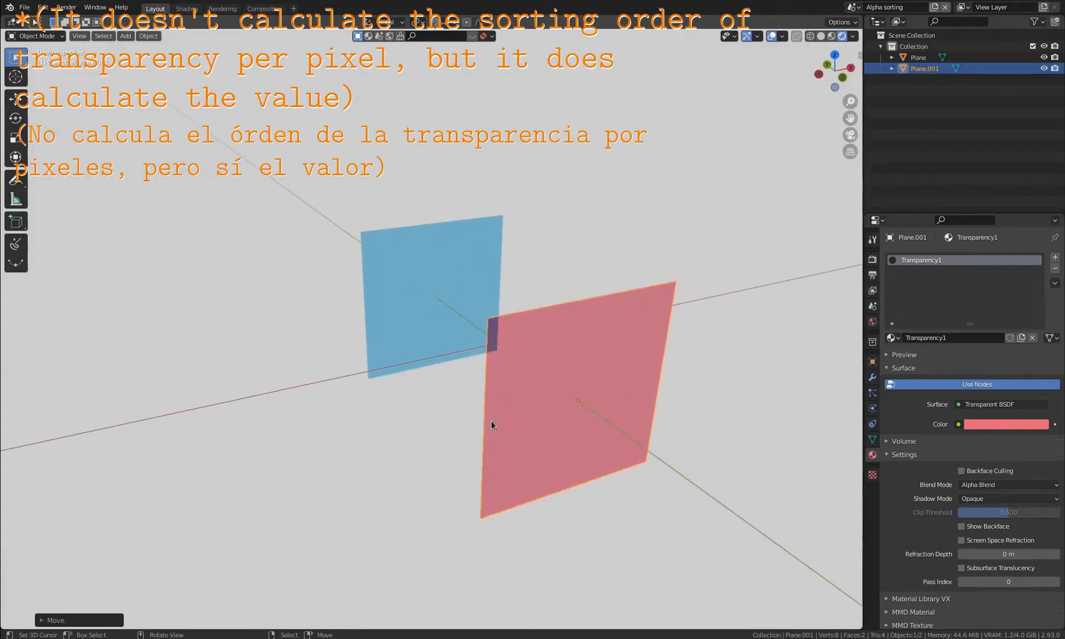
left_click(438, 342, "shift")
middle_click_drag(419, 385, 556, 449)
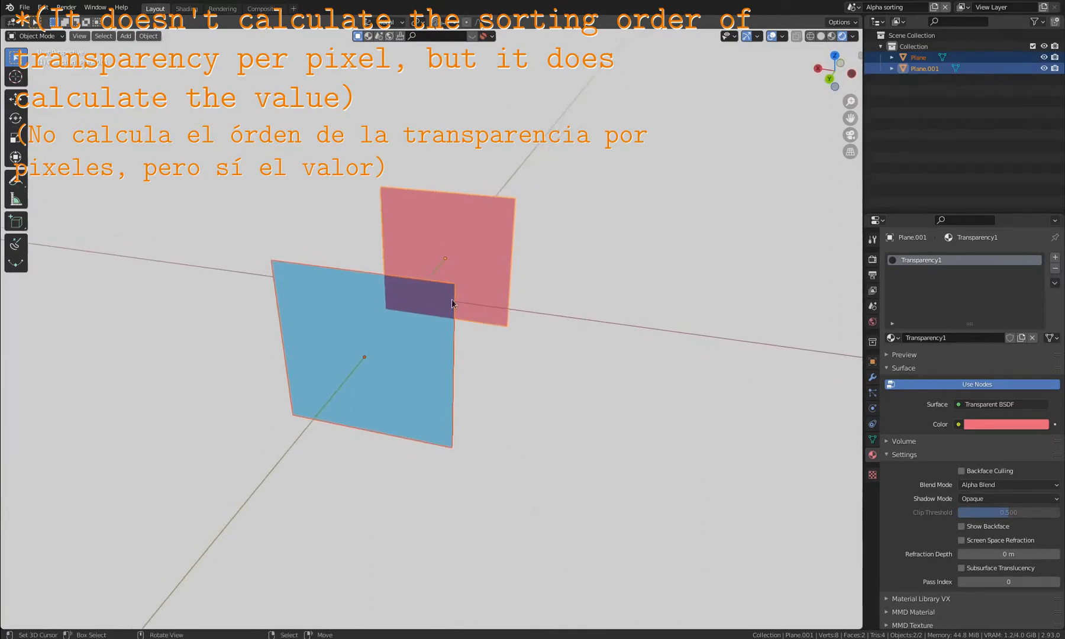
middle_click_drag(452, 304, 416, 315)
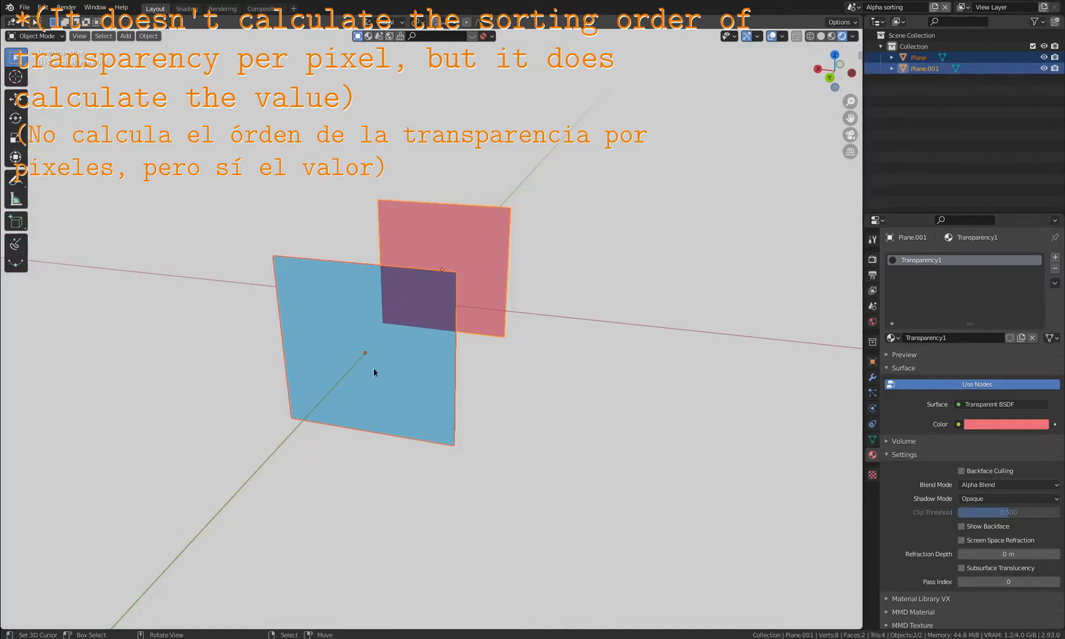
- Offset the red plane's mesh from its origin so the origin lies on the far side of the blue plane
left_click(479, 294)
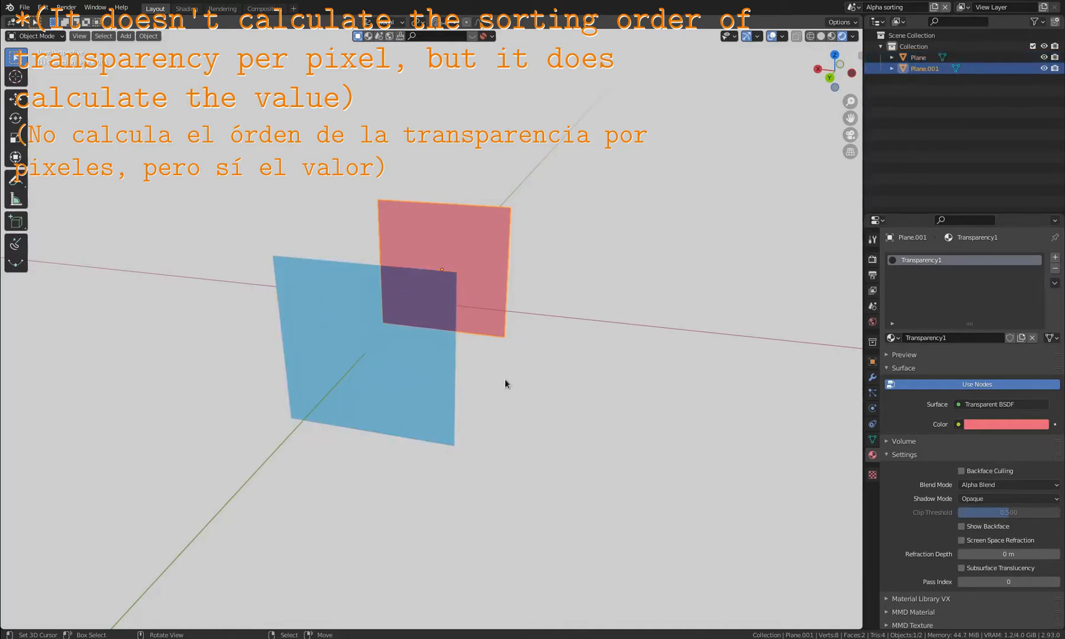
key("Tab")
middle_click_drag(509, 350, 461, 375)
key("Tab")
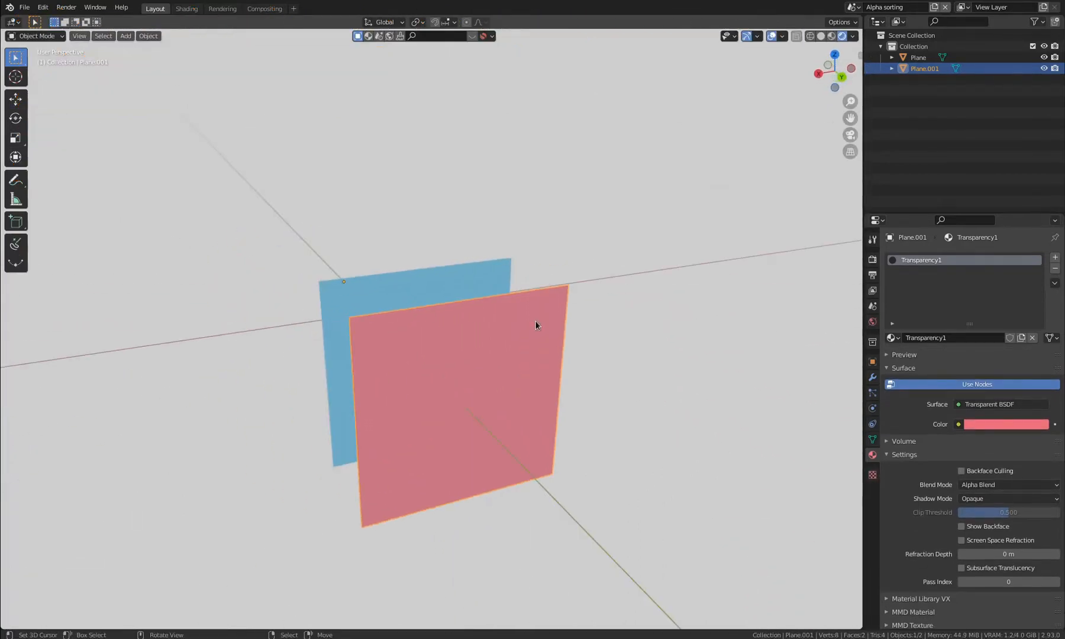
- Join the red plane into the blue plane as a single object
middle_click_drag(492, 340, 489, 342)
left_click(332, 302, "shift")
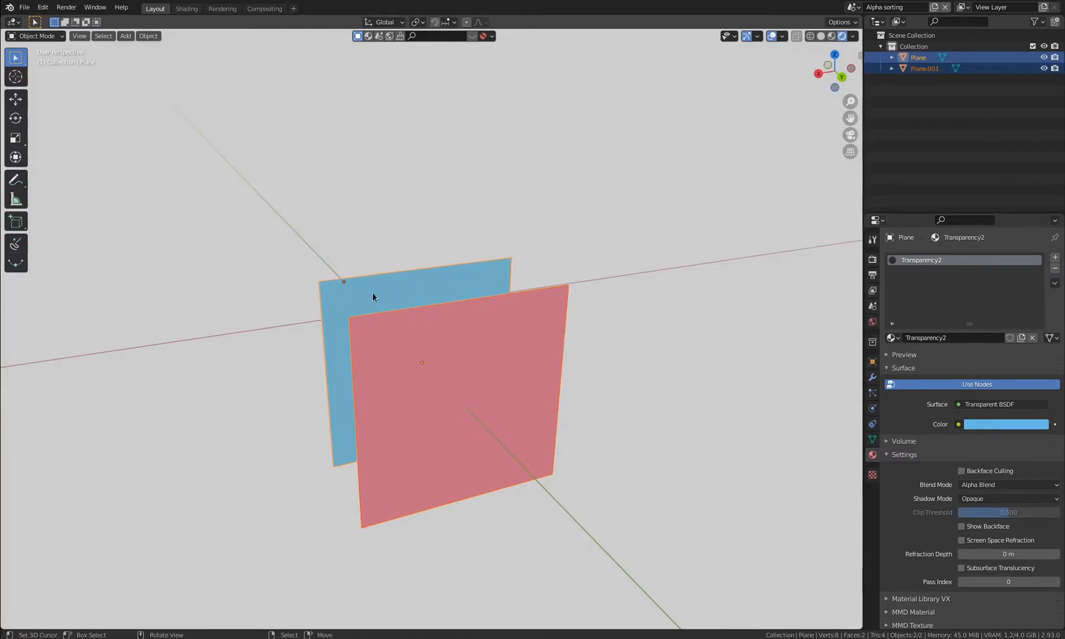
middle_click_drag(349, 272, 493, 454)
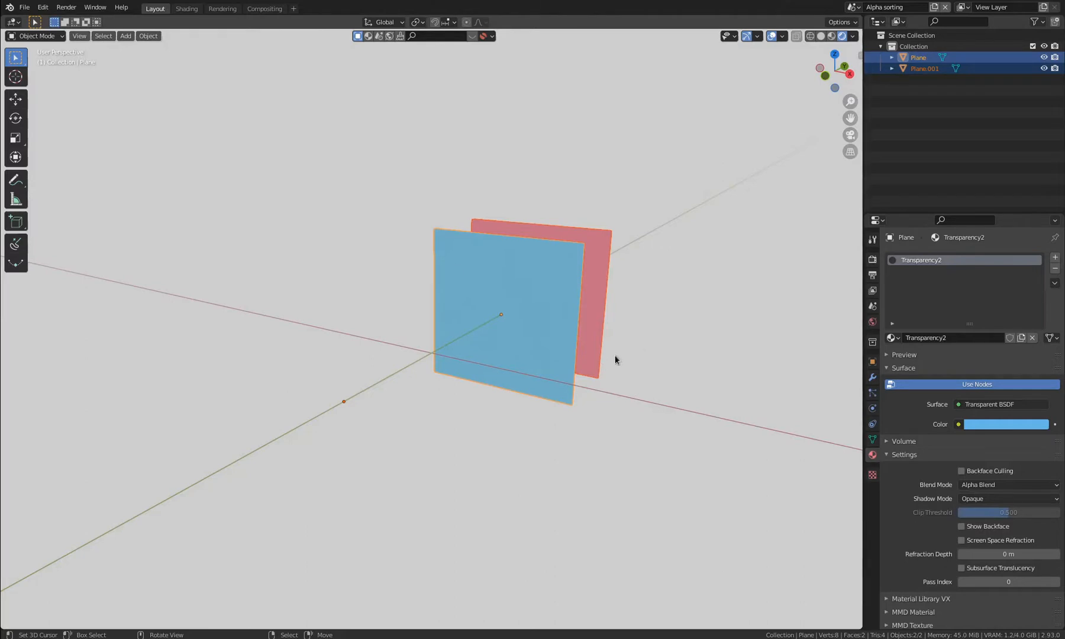
middle_click_drag(616, 359, 445, 419)
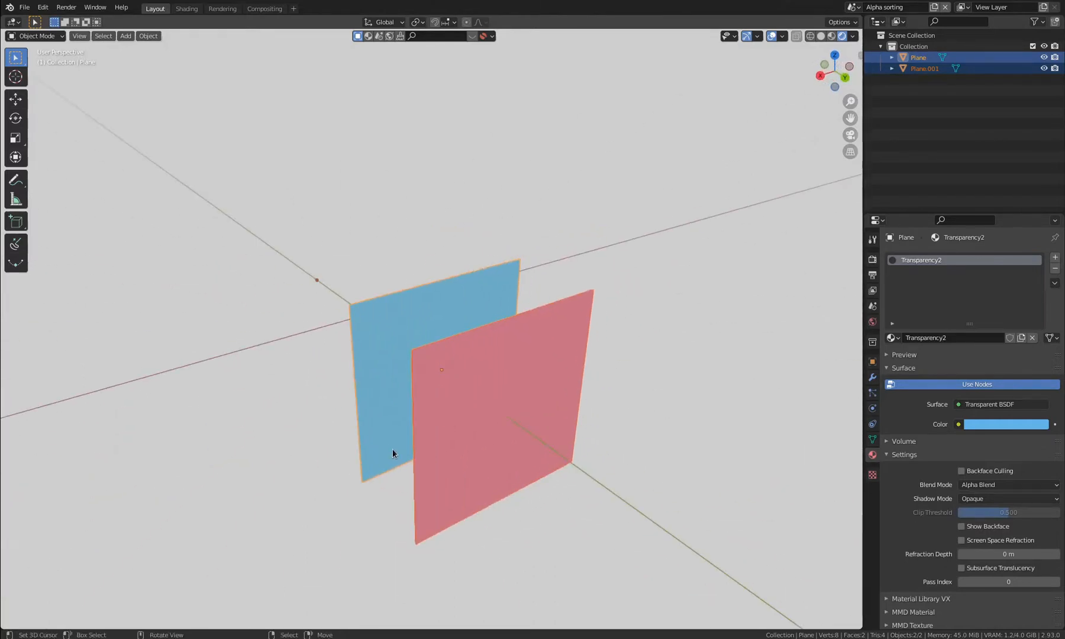
key("ctrl+j")
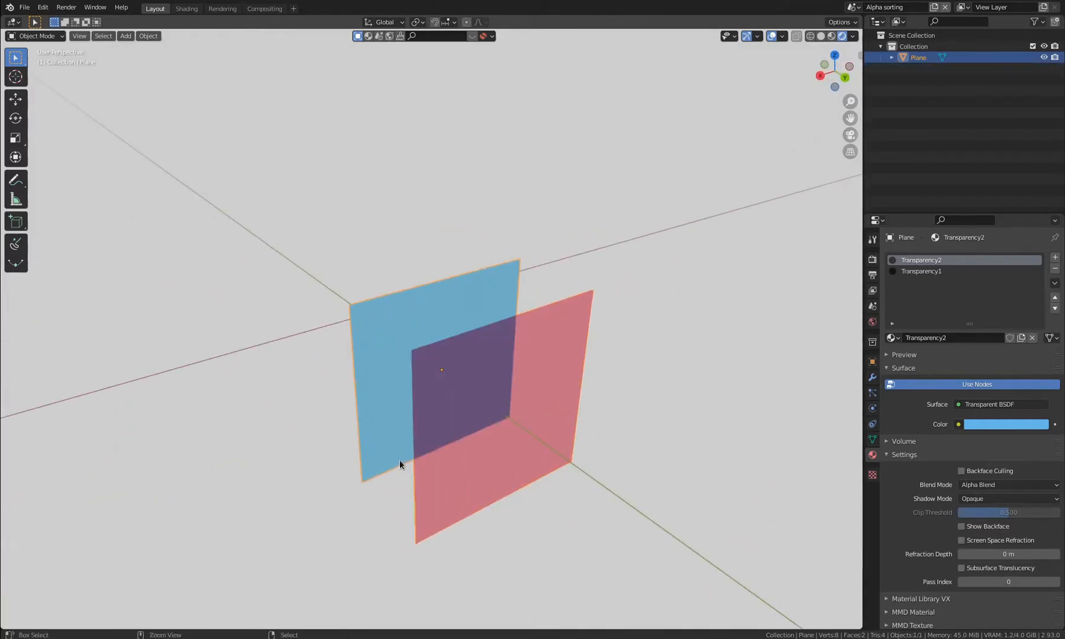
middle_click_drag(399, 461, 468, 414)
- Move the Transparency1 material slot above Transparency2 on the joined object
left_click(938, 272)
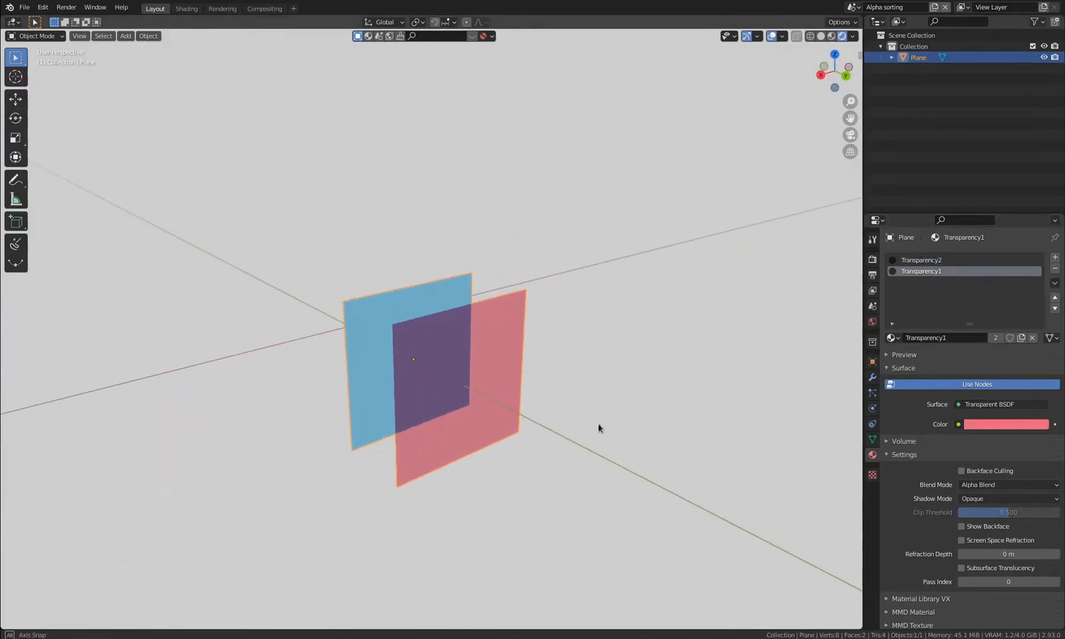
middle_click_drag(598, 422, 734, 408)
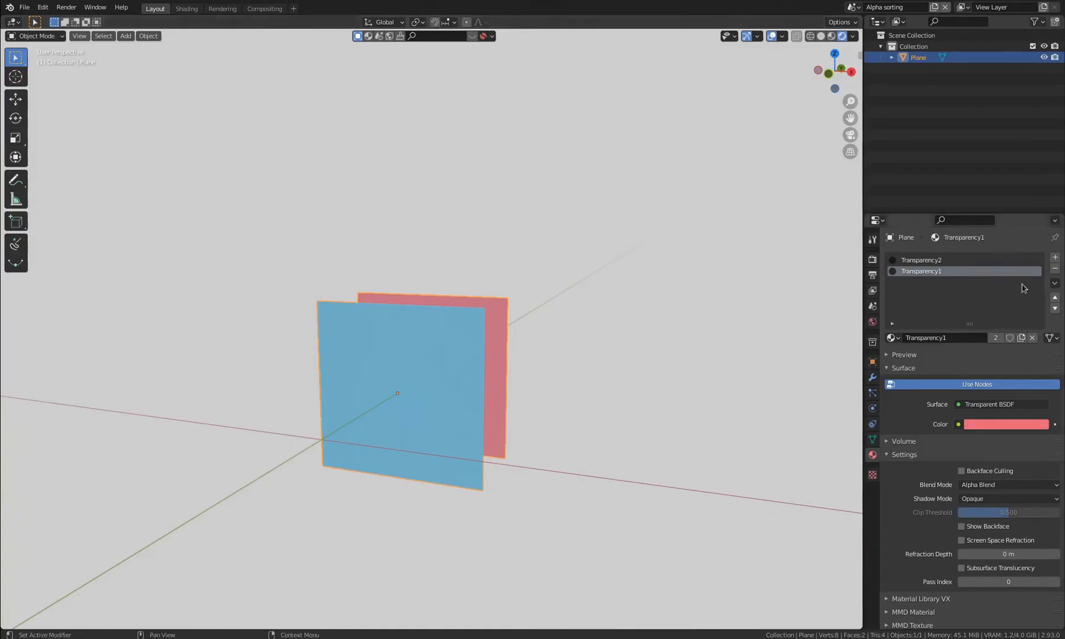
left_click(1054, 297)
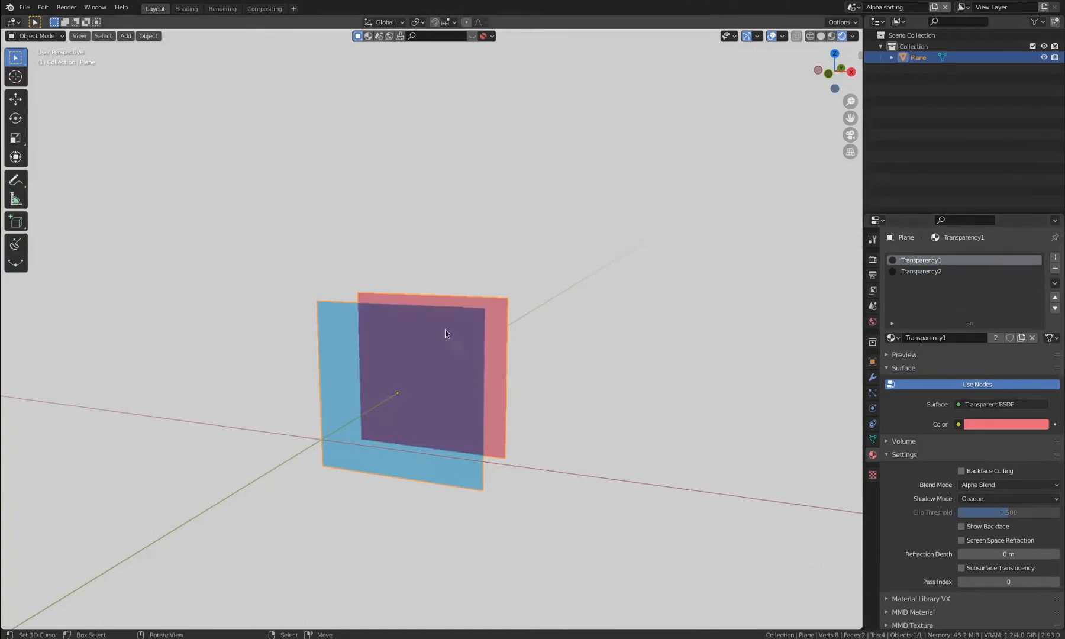
- Compare the joined planes' transparency from both sides with the reordered material slots
left_click(924, 272)
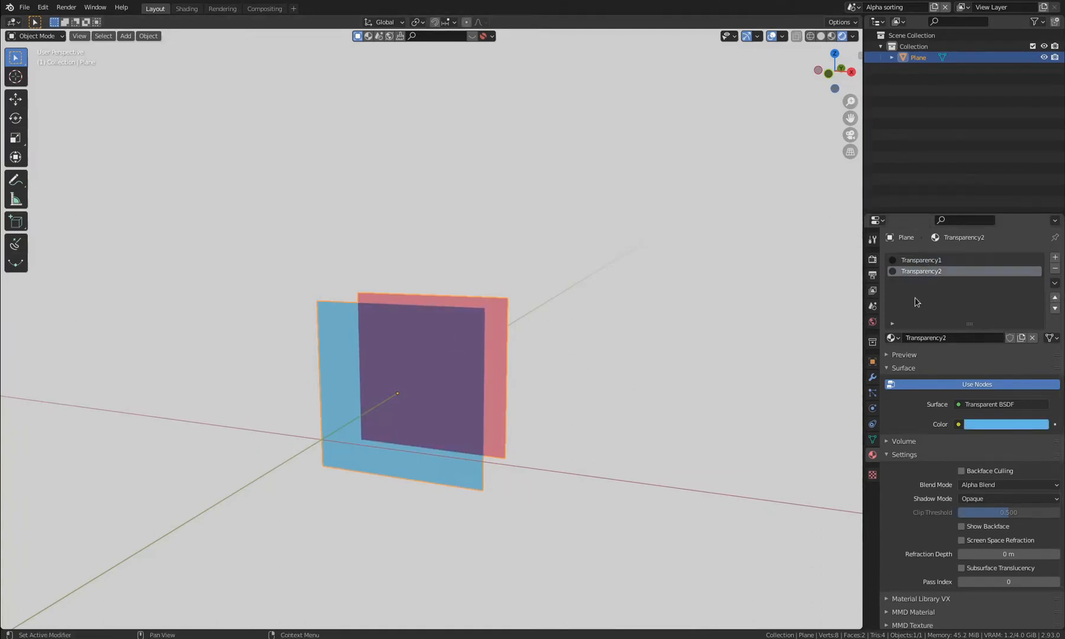
scroll(399, 419, "up", 1)
middle_click_drag(393, 444, 702, 507)
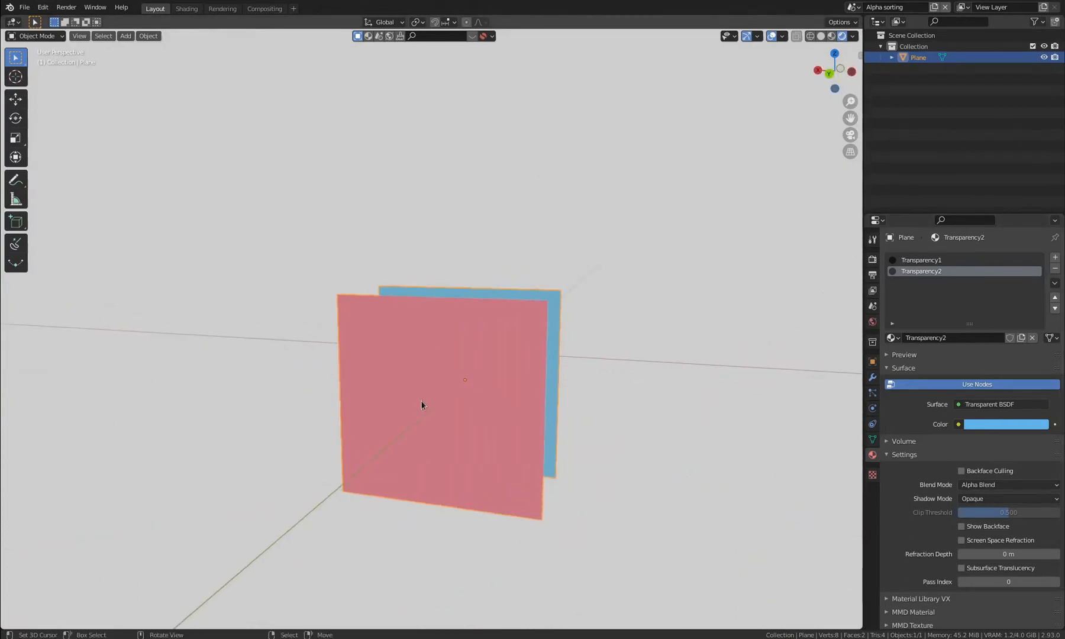
left_click(939, 262)
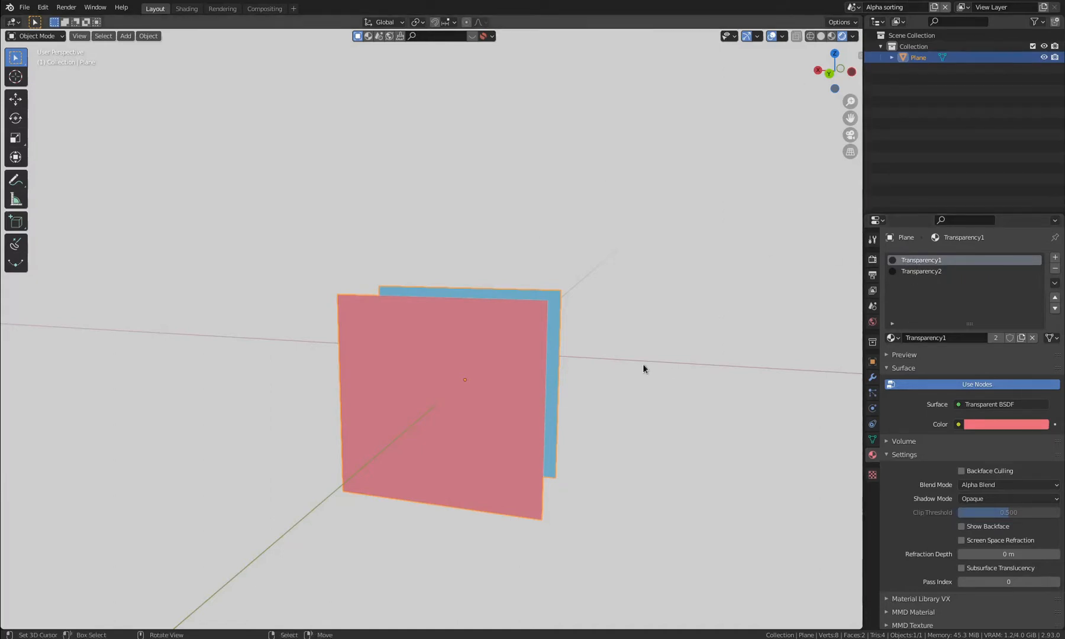
middle_click_drag(643, 369, 433, 503)
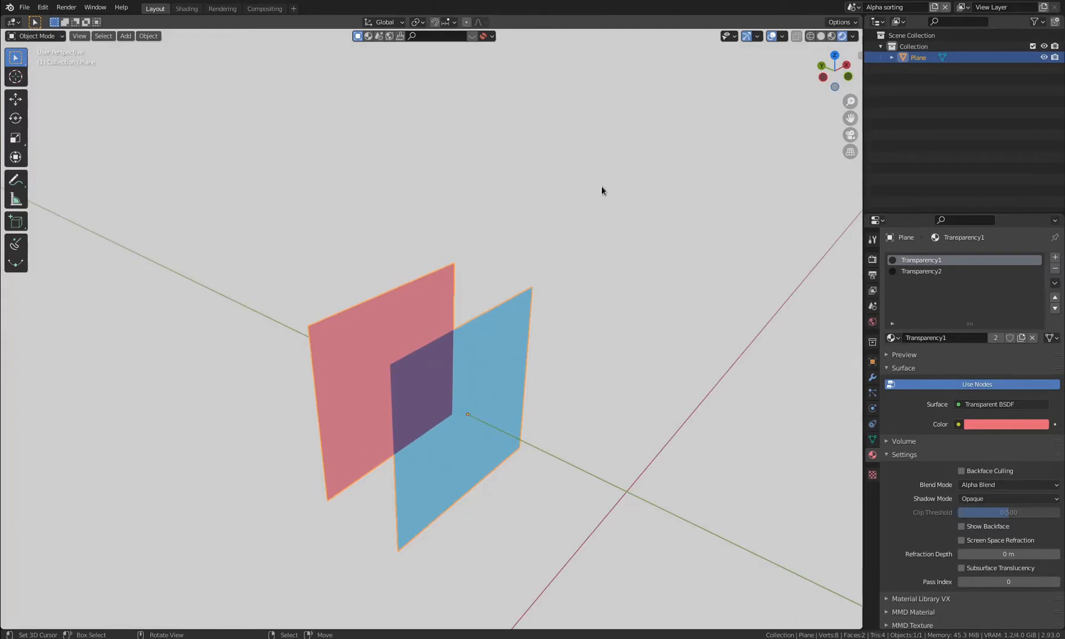
- Switch to the Backface scene and bring the whole green cube into view
left_click(857, 7)
left_click(864, 34)
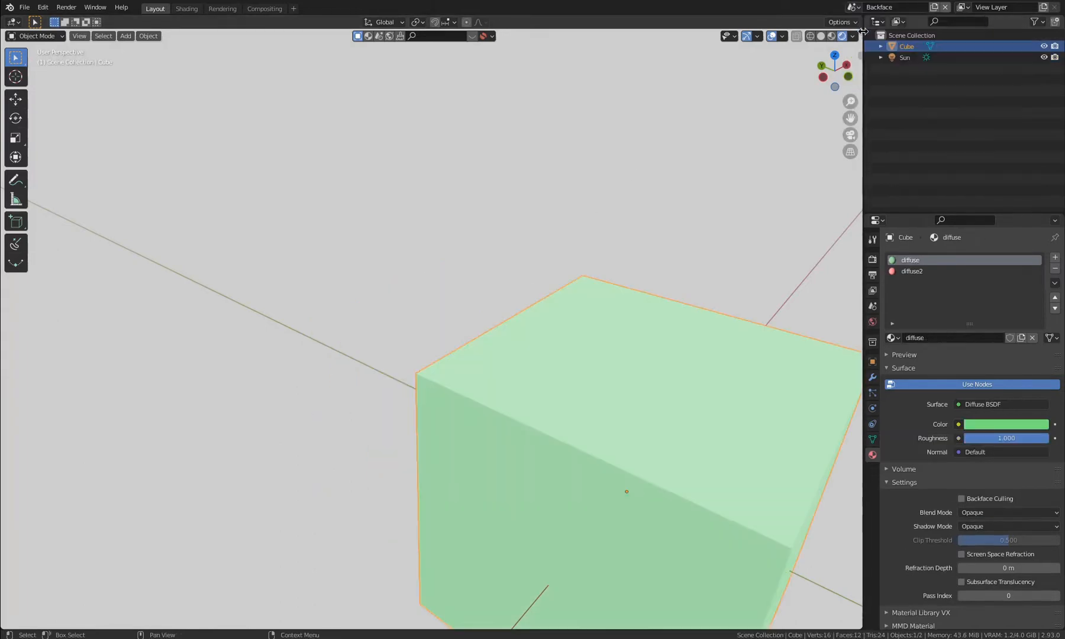
scroll(550, 281, "down", 5)
middle_click_drag(549, 281, 463, 461)
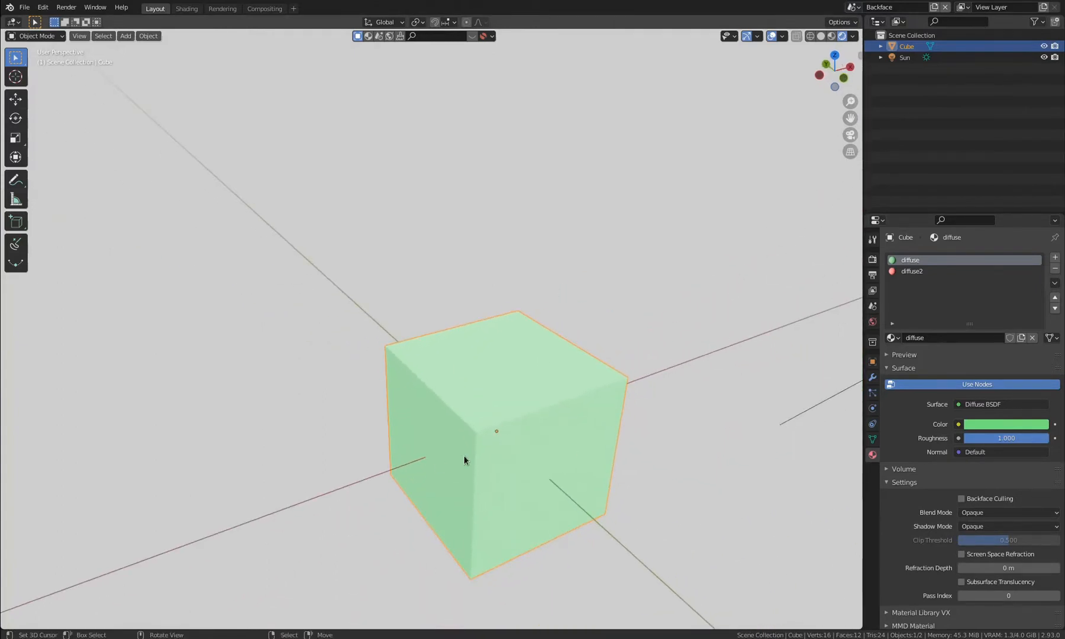
- Check the cube's interior in wireframe, restore rendered shading, and examine its outside from several angles
key("shift+z")
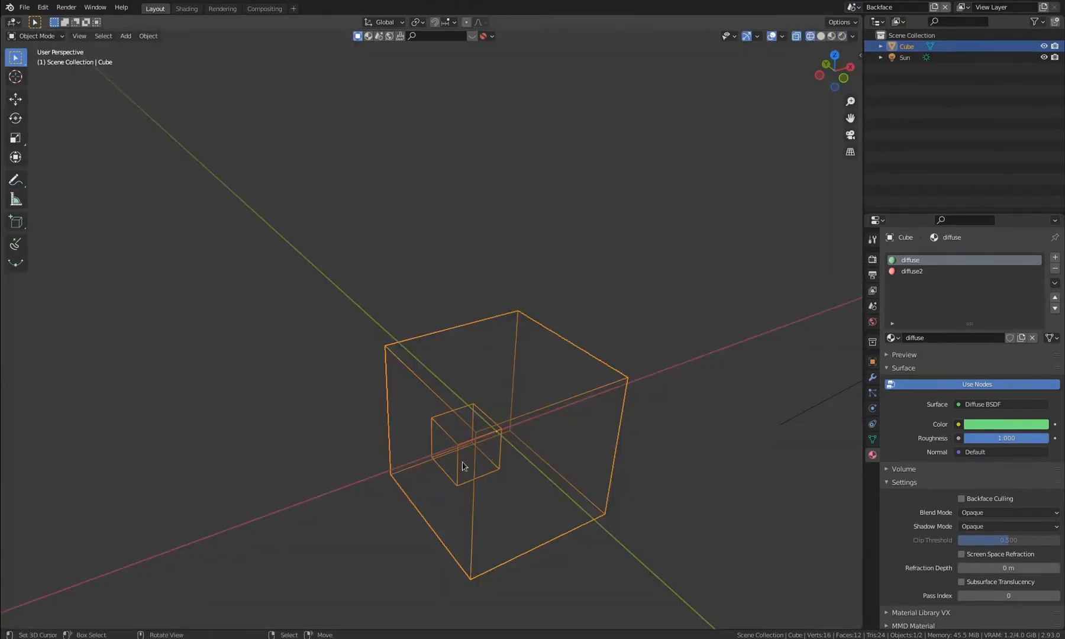
key("shift+z")
mouse_move(439, 478)
middle_mouse_down()
mouse_move(409, 466)
mouse_move(525, 468)
middle_mouse_up()
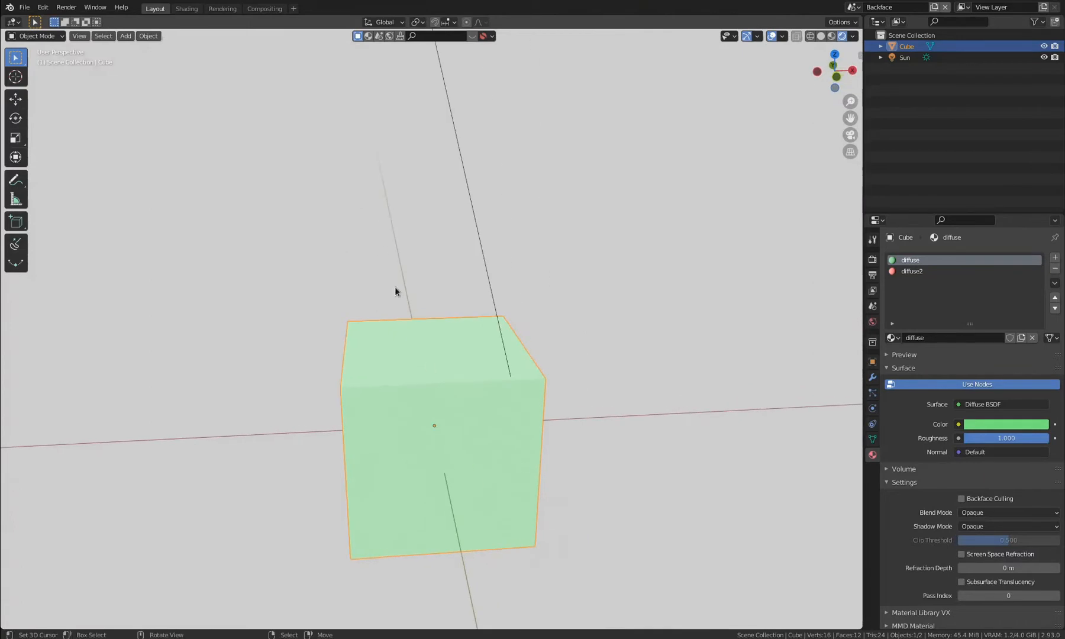
middle_click_drag(454, 463, 577, 449)
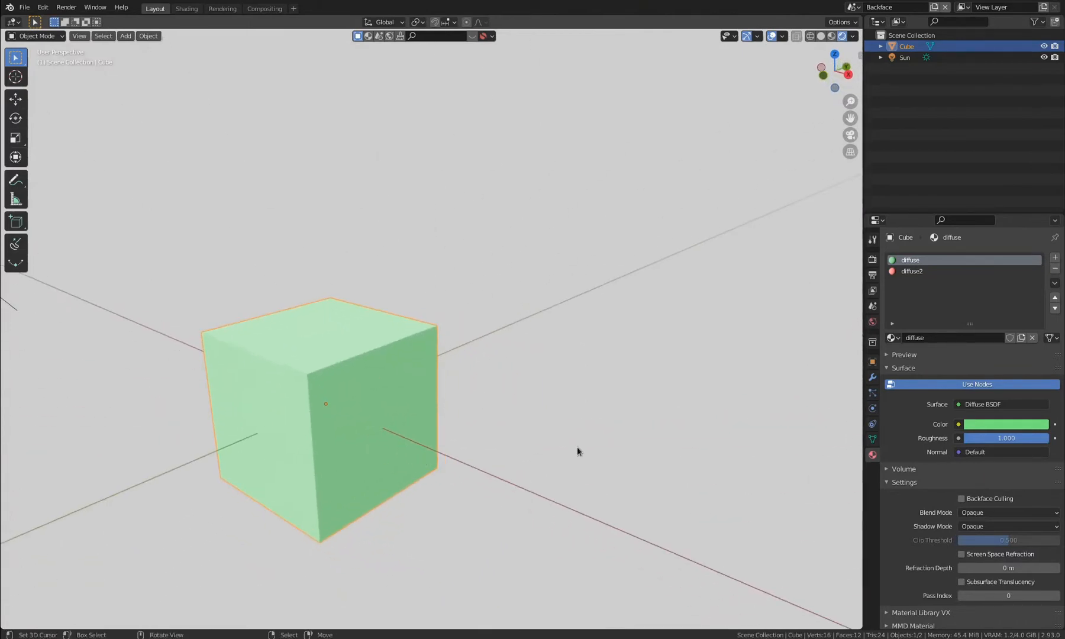
middle_click_drag(312, 421, 424, 408)
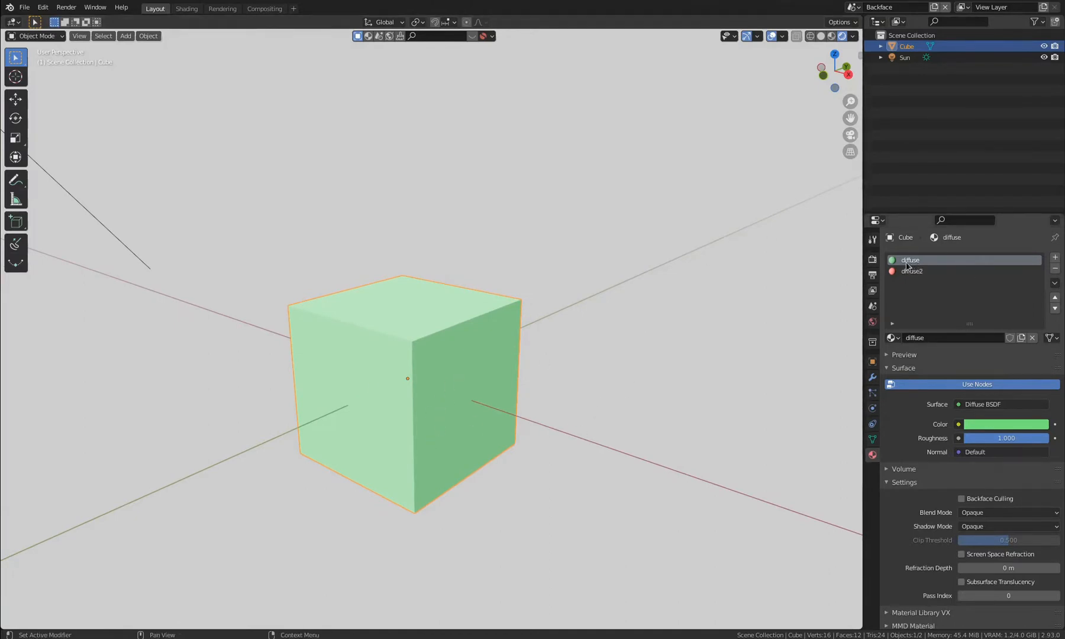
- Set the diffuse material's blend mode to Alpha Blend and enable Show Backface
left_click(978, 512)
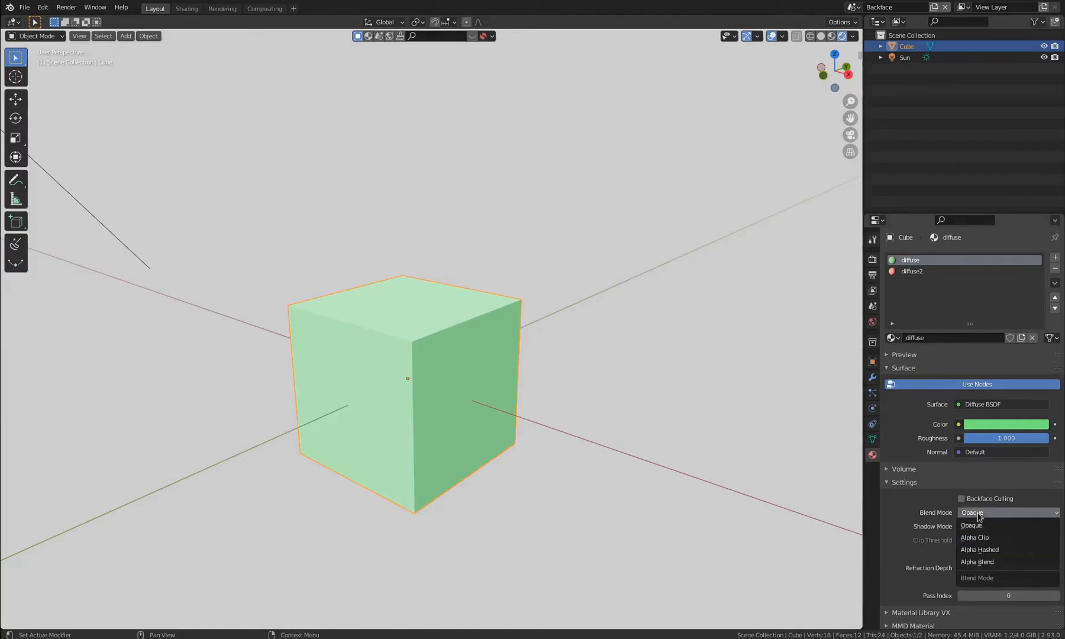
left_click(987, 564)
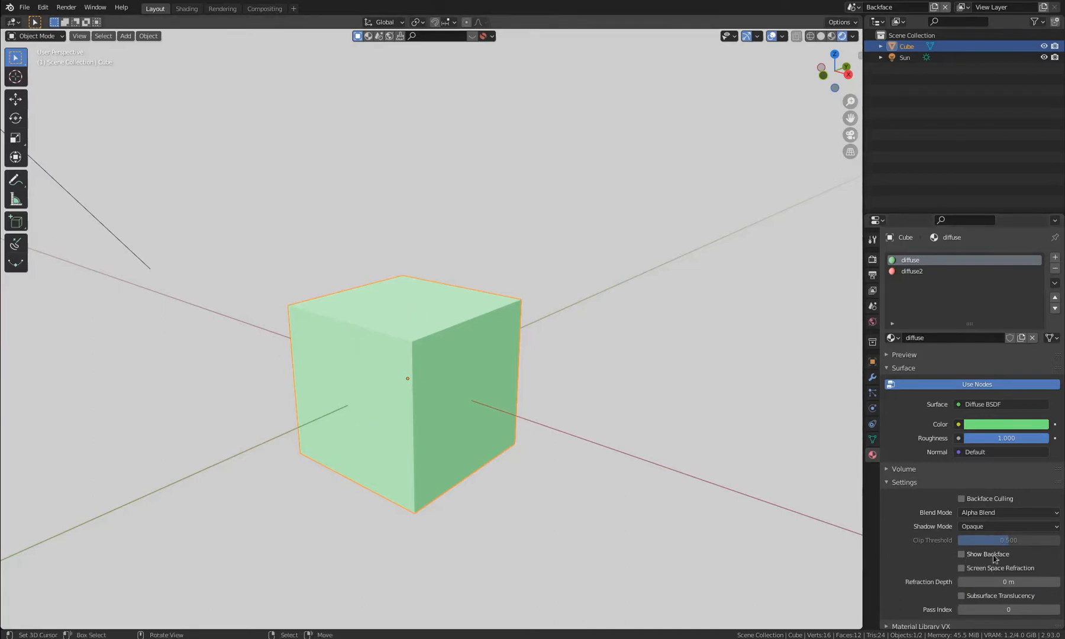
left_click(984, 560)
- Inspect the transparent cube, enter Edit Mode with face selection, and select the front face of the inner red cube
middle_click_drag(421, 449, 545, 448)
mouse_move(502, 406)
middle_mouse_down()
mouse_move(474, 388)
mouse_move(503, 386)
middle_mouse_up()
scroll(409, 389, "up", 3)
key("Tab")
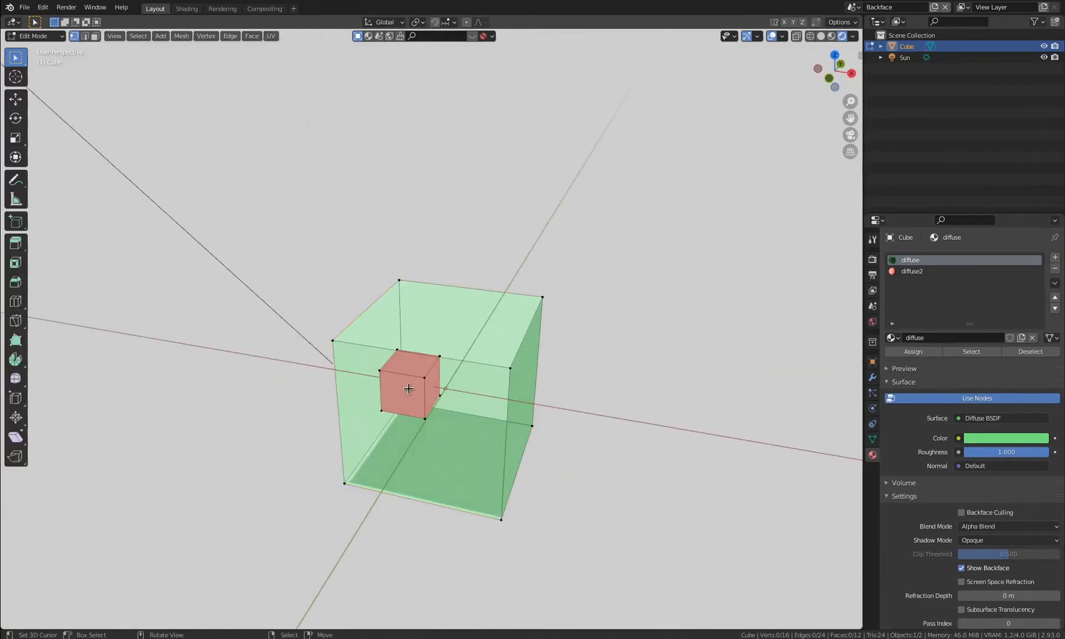
key("3")
left_click(409, 389)
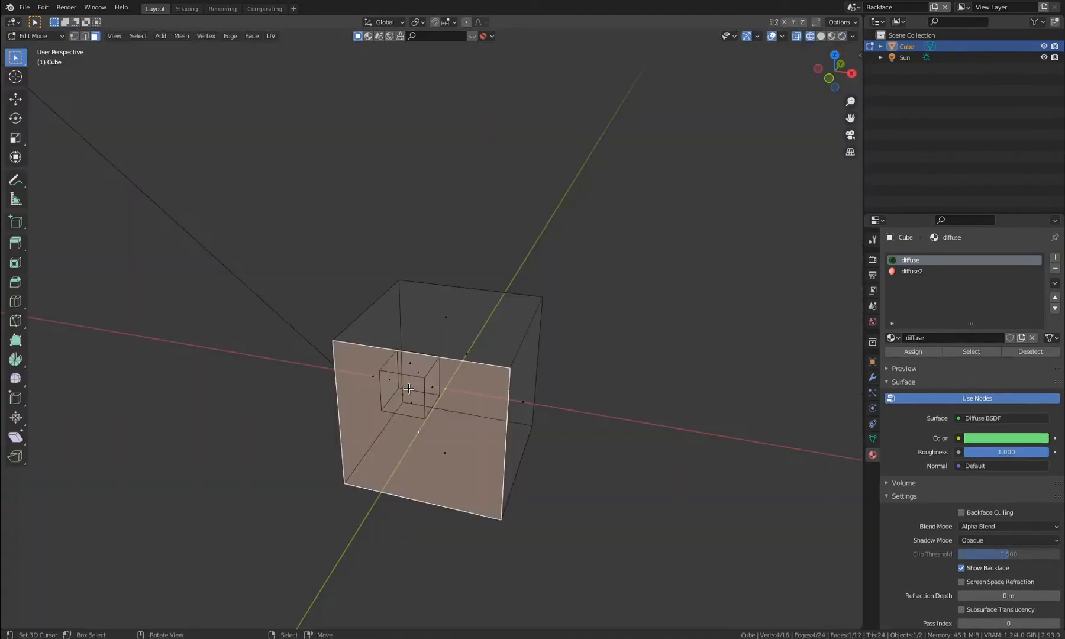
- Compare the diffuse and diffuse2 material settings, try the Opaque blend mode on diffuse2, and restore it to Alpha Blend
left_click(912, 271)
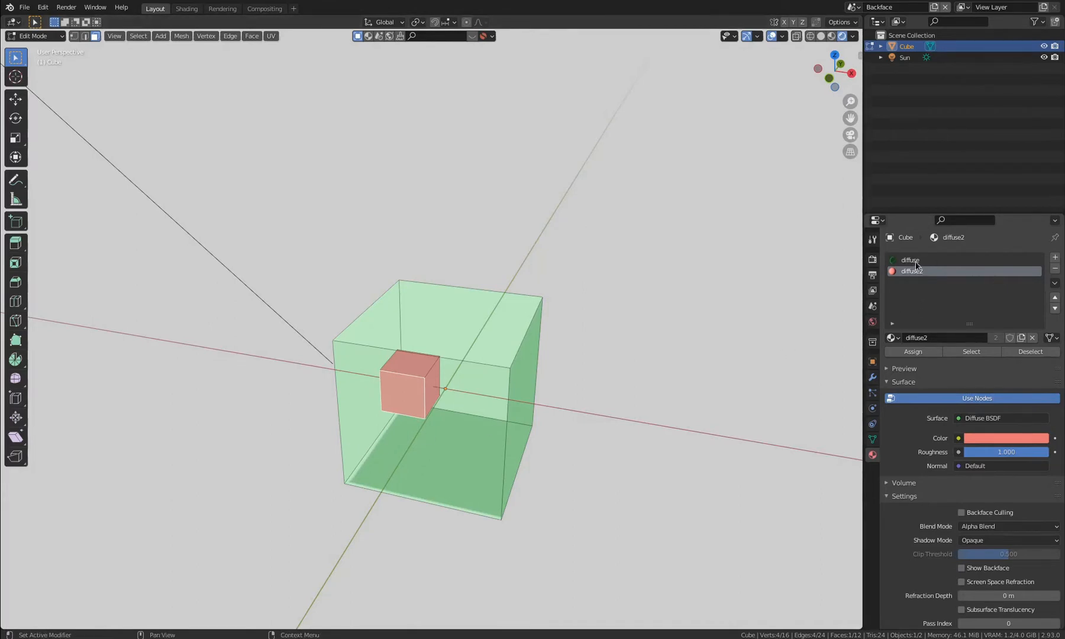
left_click(916, 261)
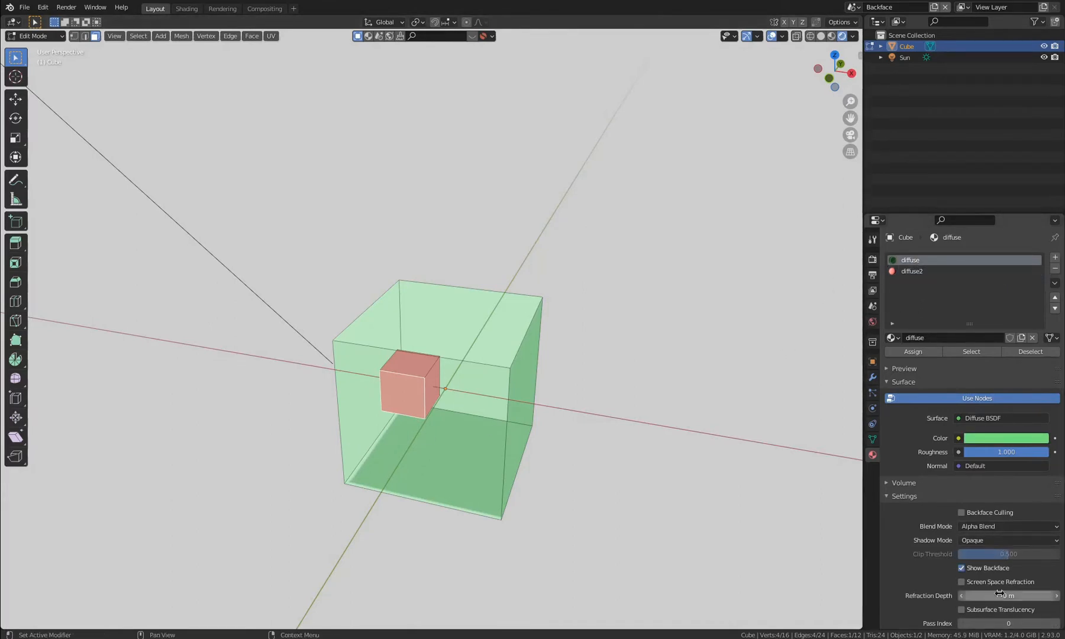
left_click(908, 273)
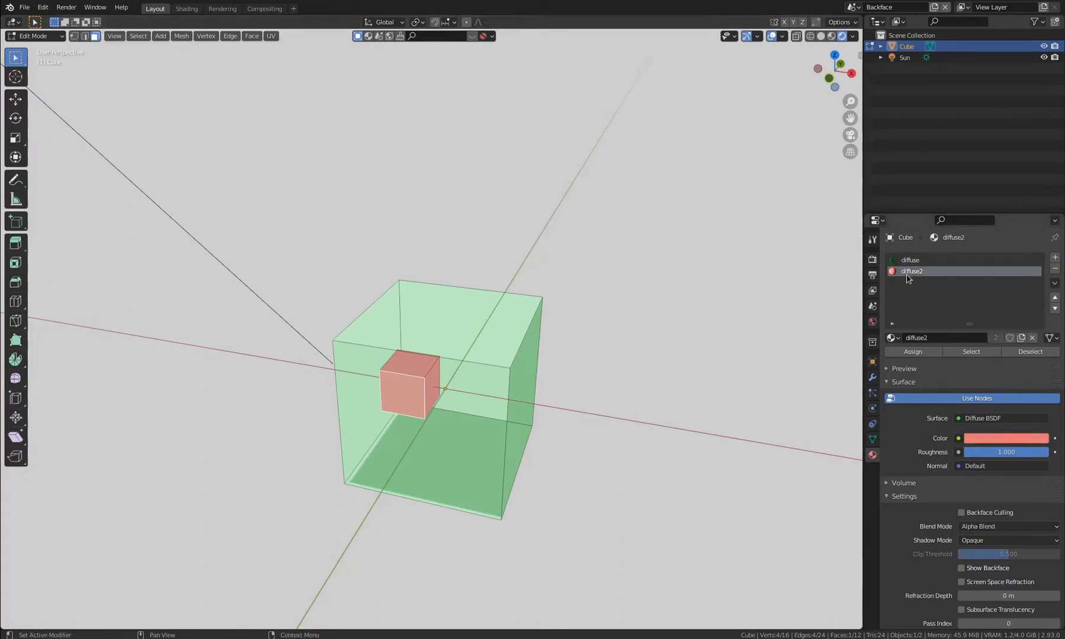
left_click(981, 526)
left_click(979, 540)
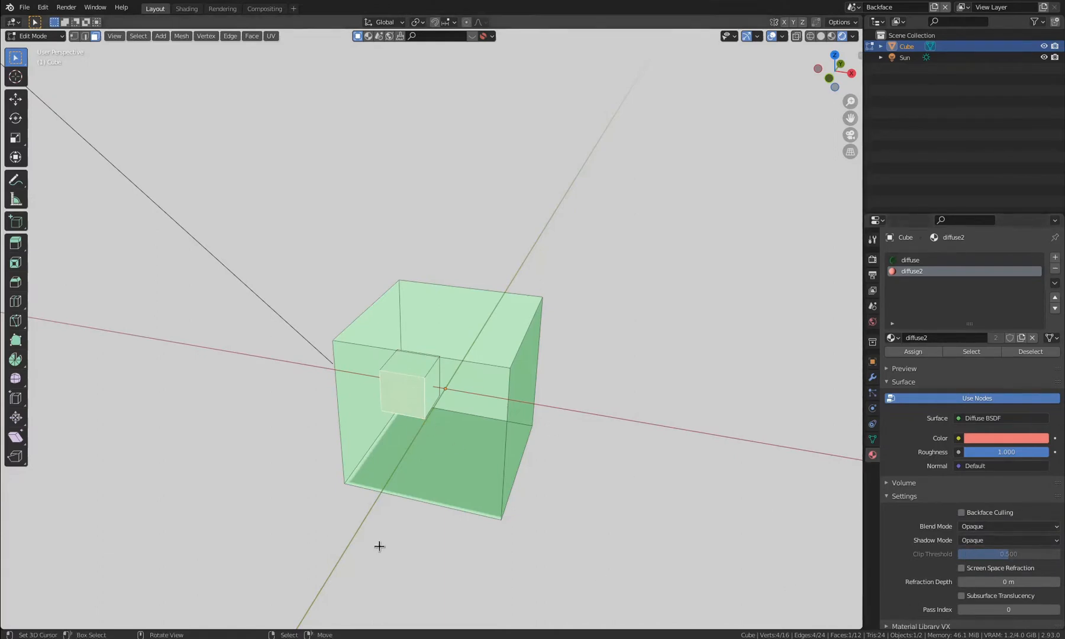
left_click(1010, 530)
left_click(996, 579)
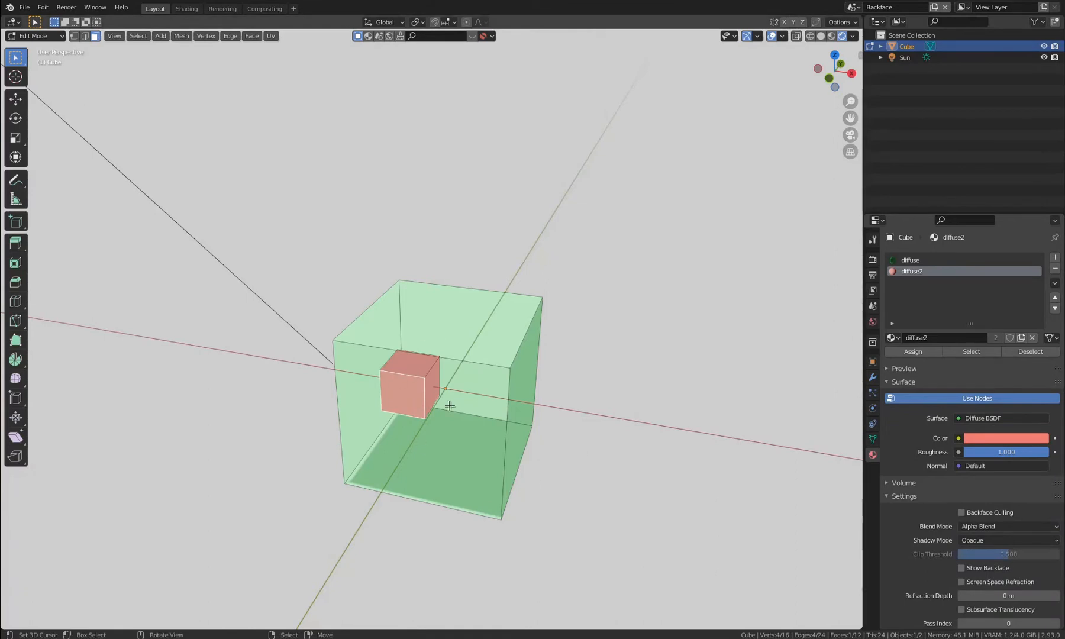
- Enable Backface Culling on the diffuse material and compare the cube's faces from several angles
middle_click_drag(375, 404, 566, 361)
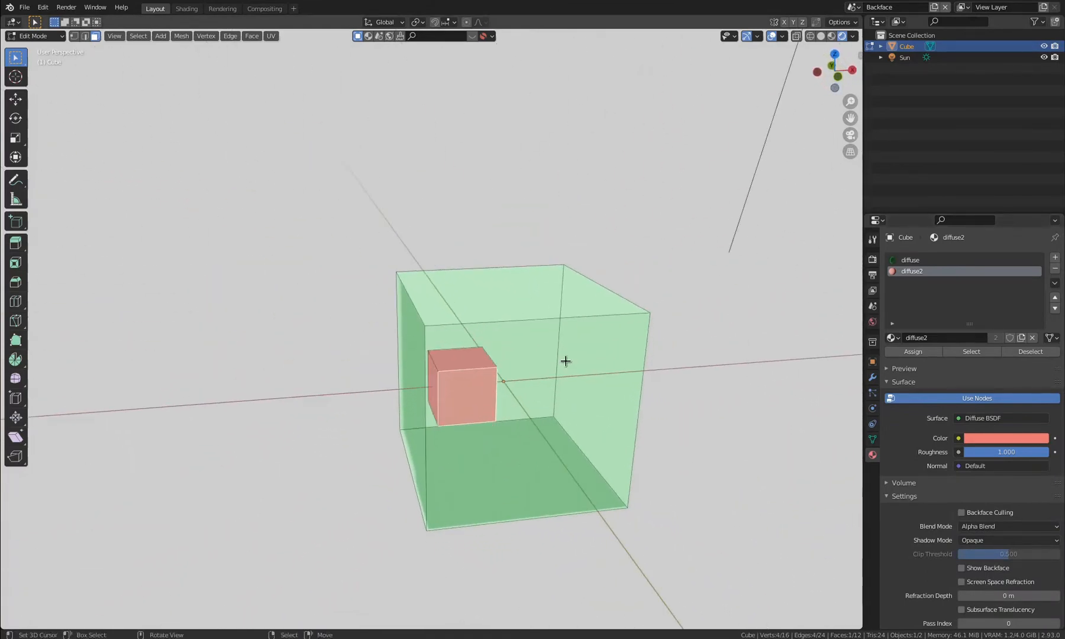
left_click(923, 261)
middle_click_drag(561, 430, 495, 521)
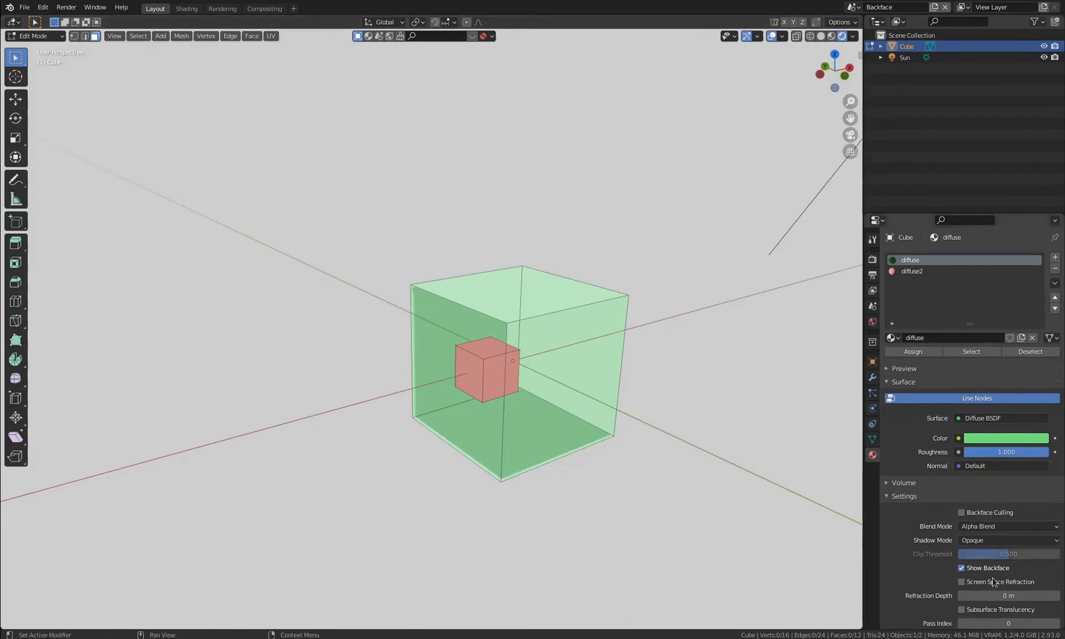
scroll(576, 370, "up", 2)
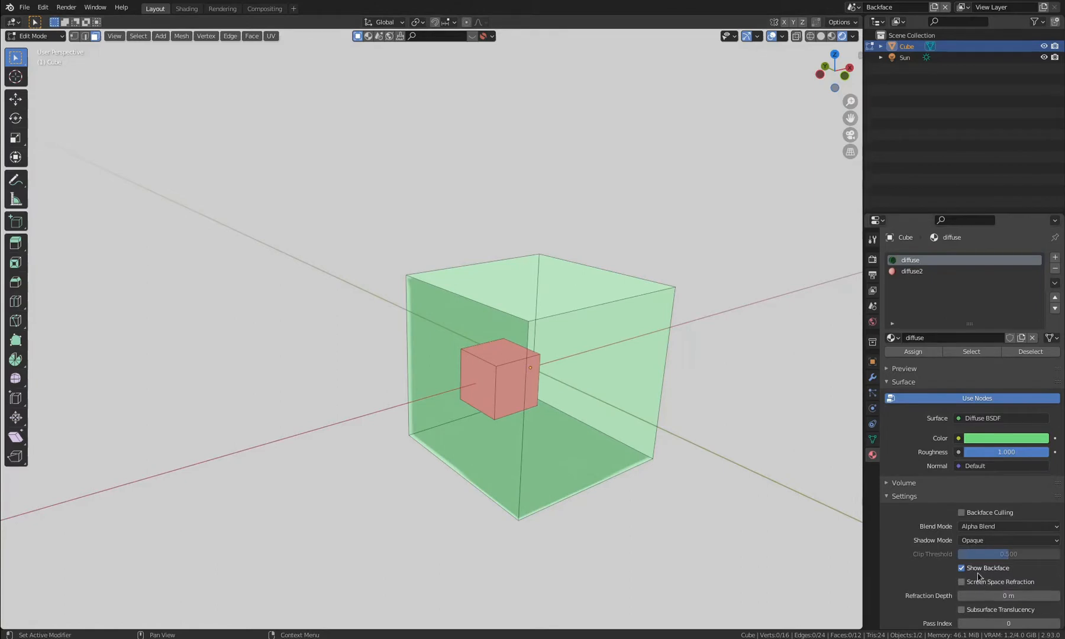
middle_click_drag(456, 466, 397, 459)
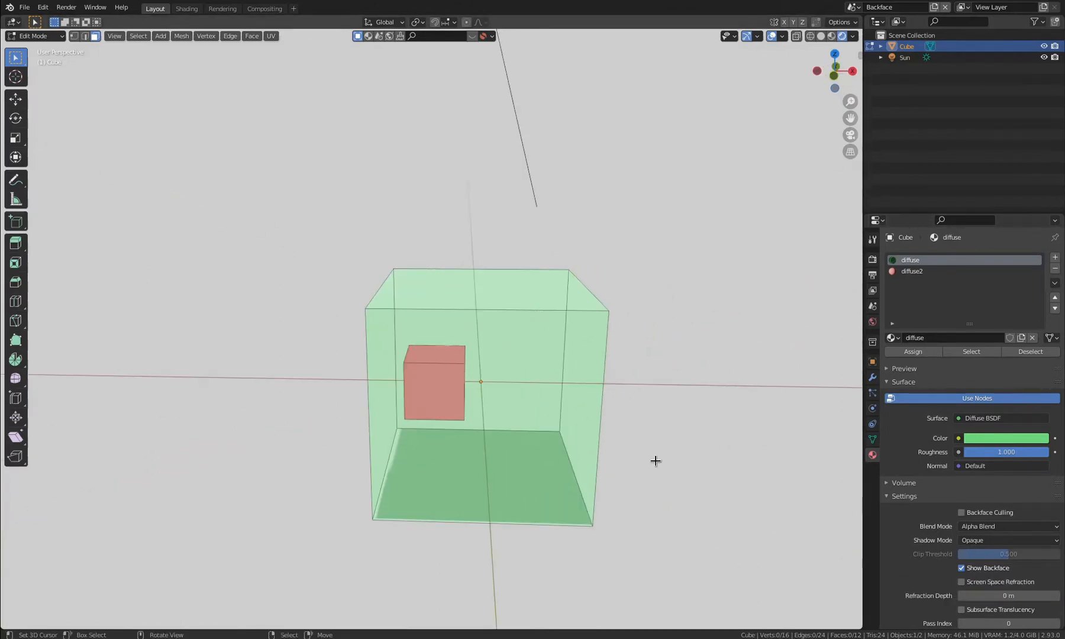
middle_click_drag(719, 388, 471, 451)
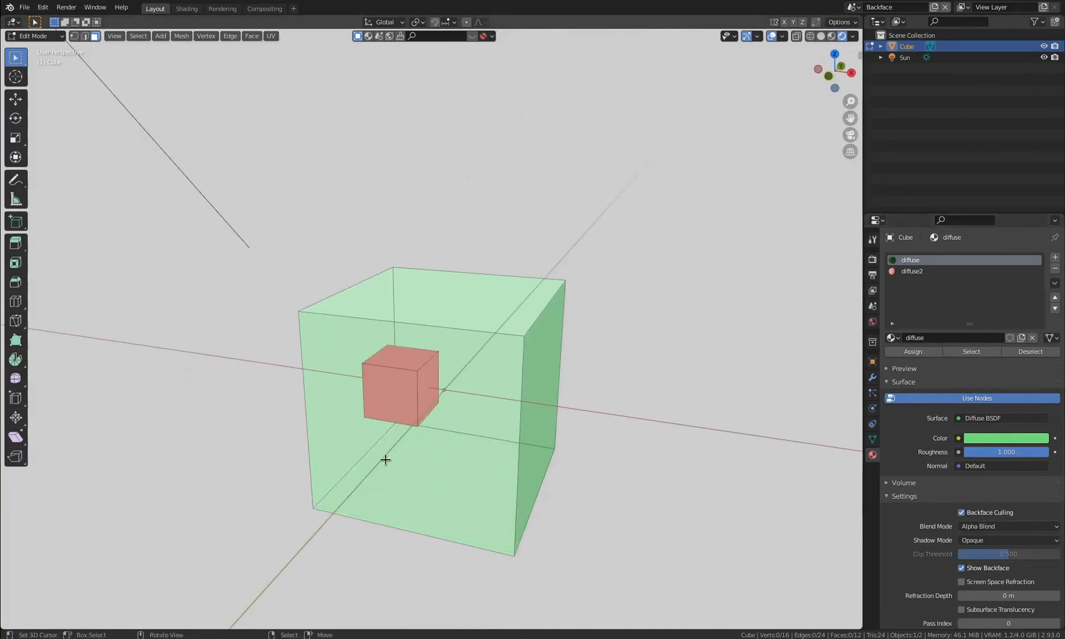
middle_click_drag(383, 458, 373, 465)
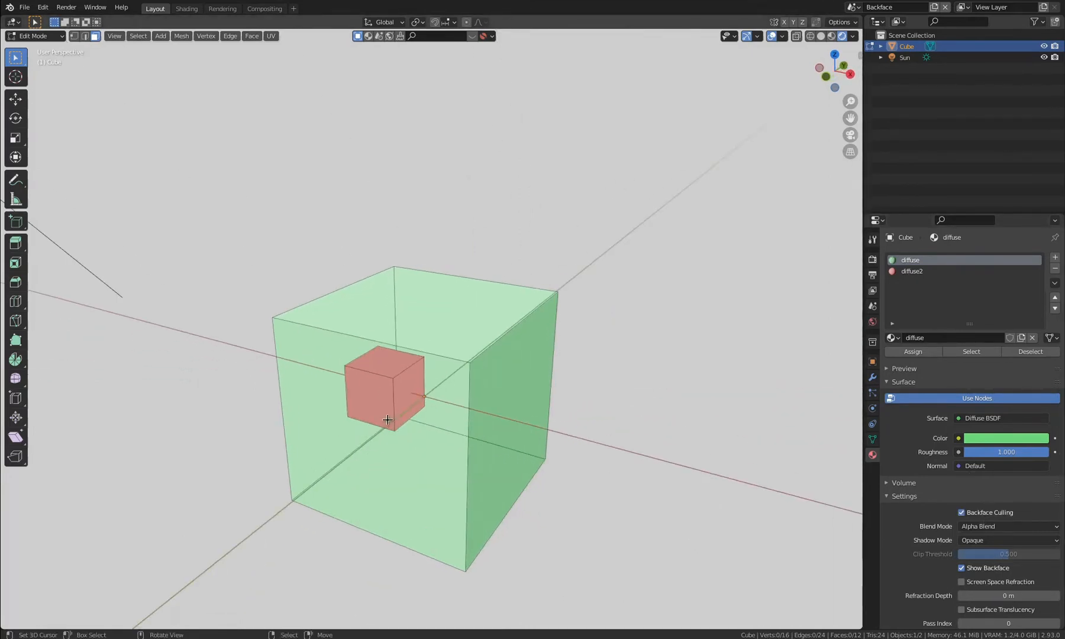
- Try the diffuse2 slot above diffuse in the material list, and return it to second place
left_click(919, 272)
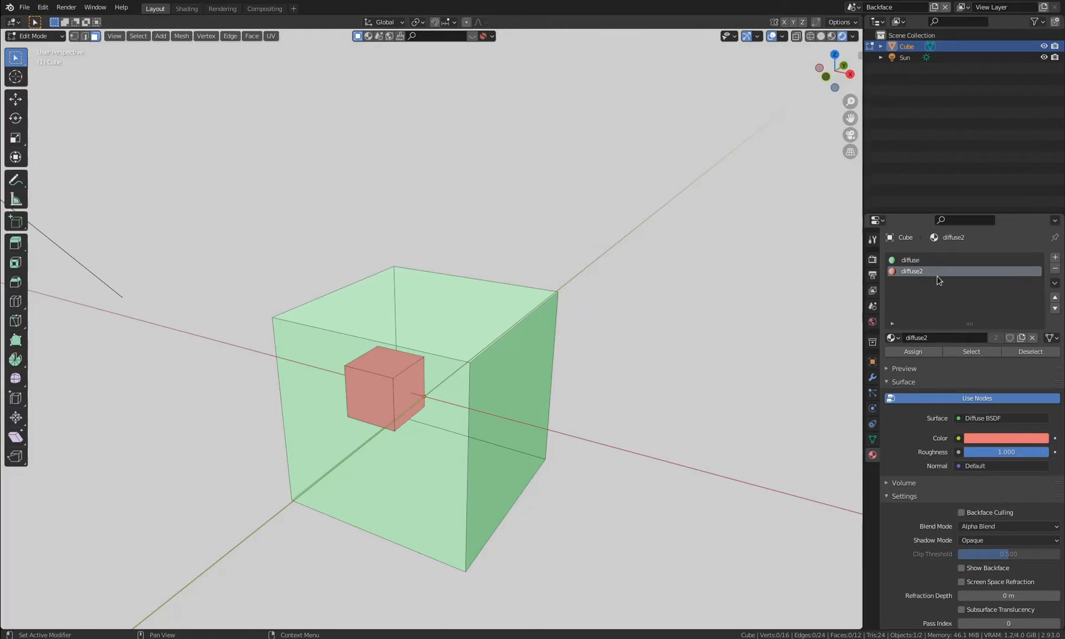
left_click(1055, 299)
middle_click_drag(347, 286, 781, 322)
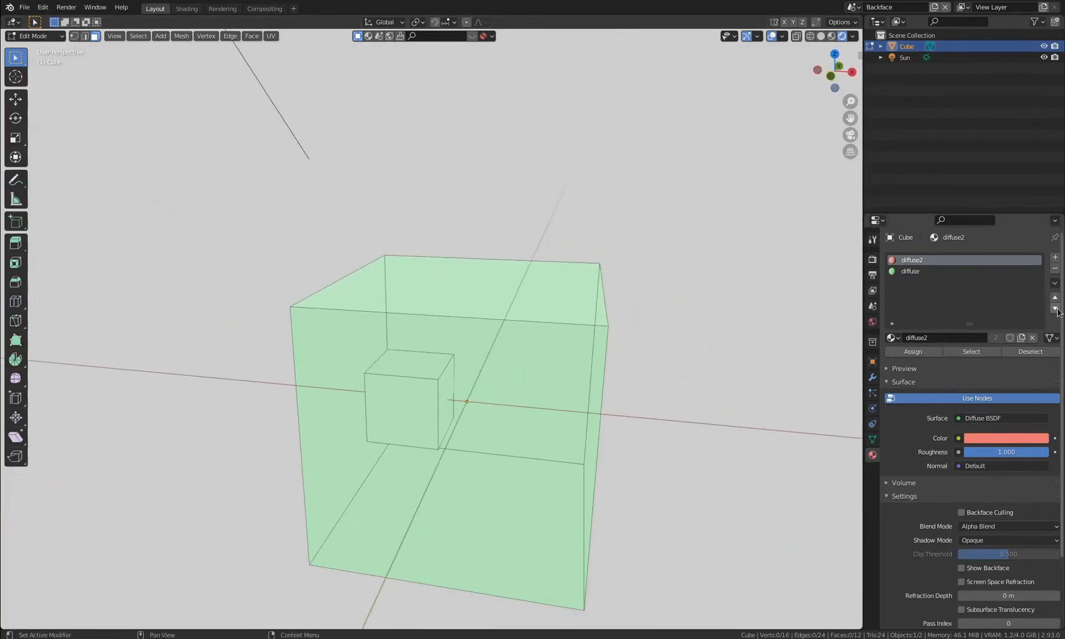
left_click(1055, 308)
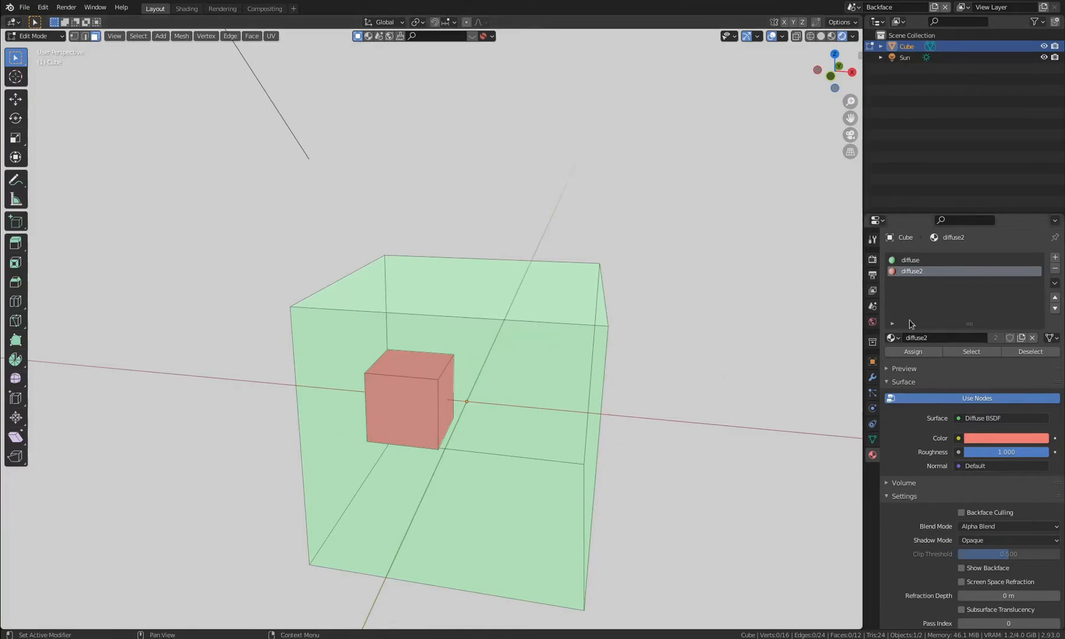
- Select the whole inner red cube as linked geometry and move it along the Y axis towards the outer cube's side
middle_click_drag(451, 490, 421, 450)
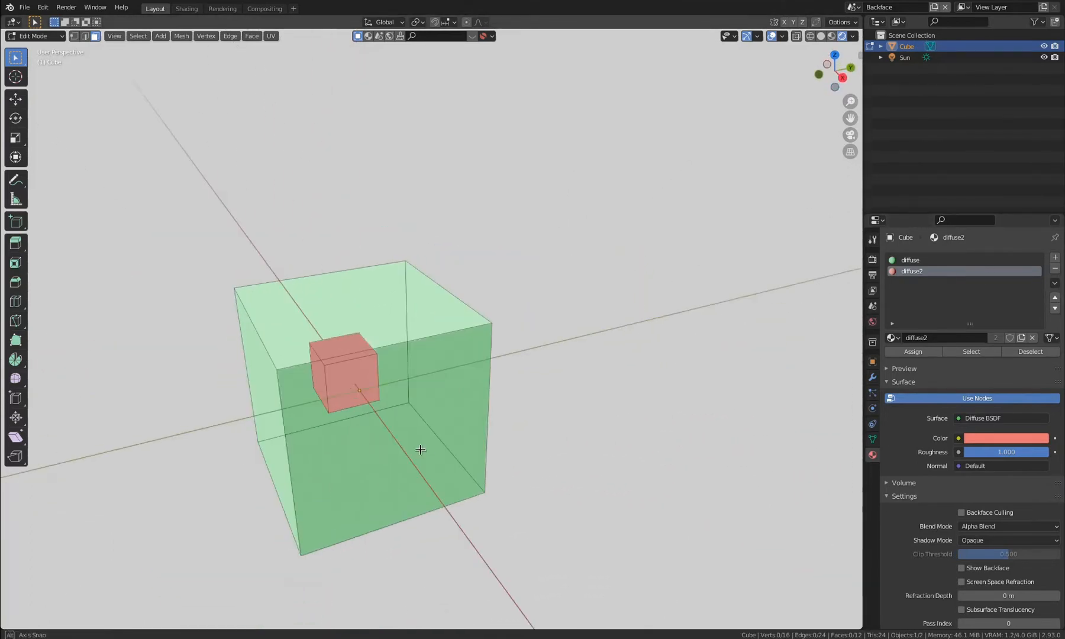
key("shift+z")
key("l")
key("shift+z")
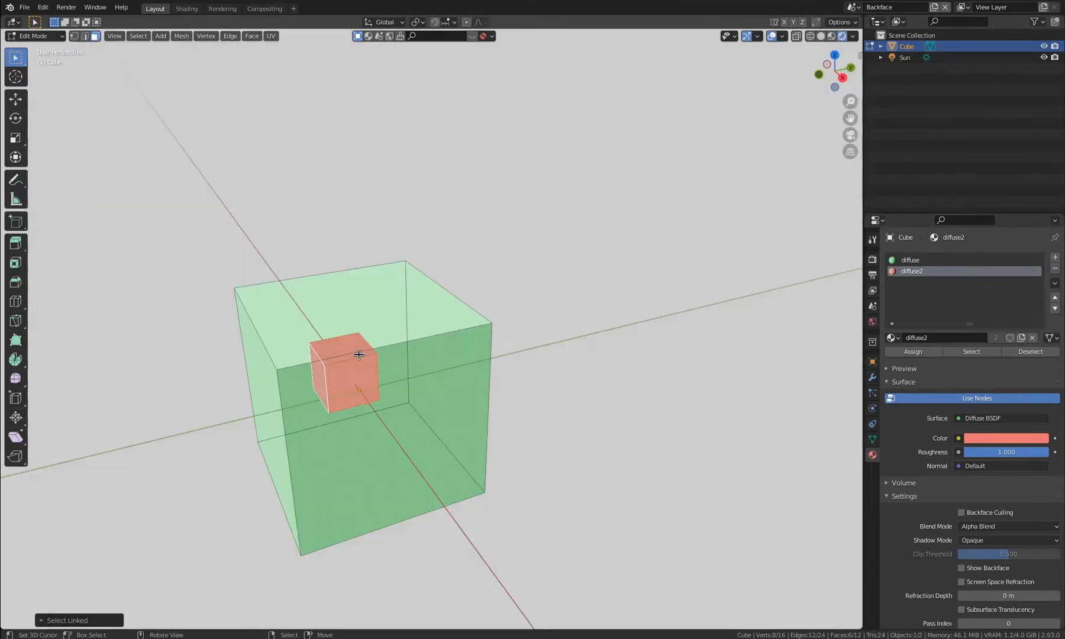
key("g")
key("y")
left_click(332, 439)
middle_click_drag(332, 439, 295, 443)
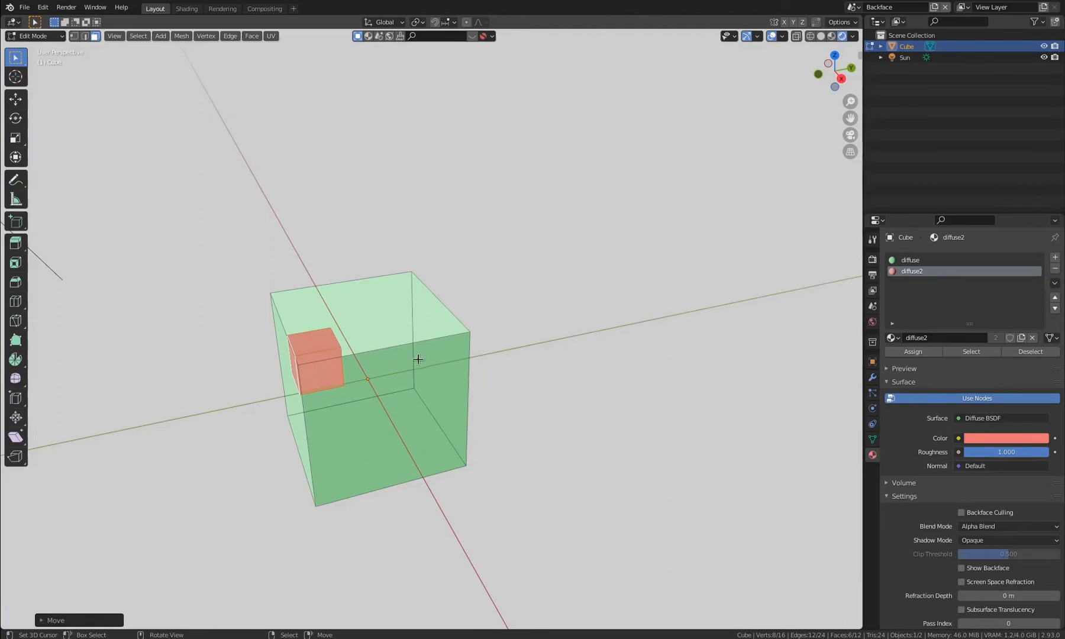
- Add one centred loop cut that divides the outer cube into two halves
key("ctrl+r")
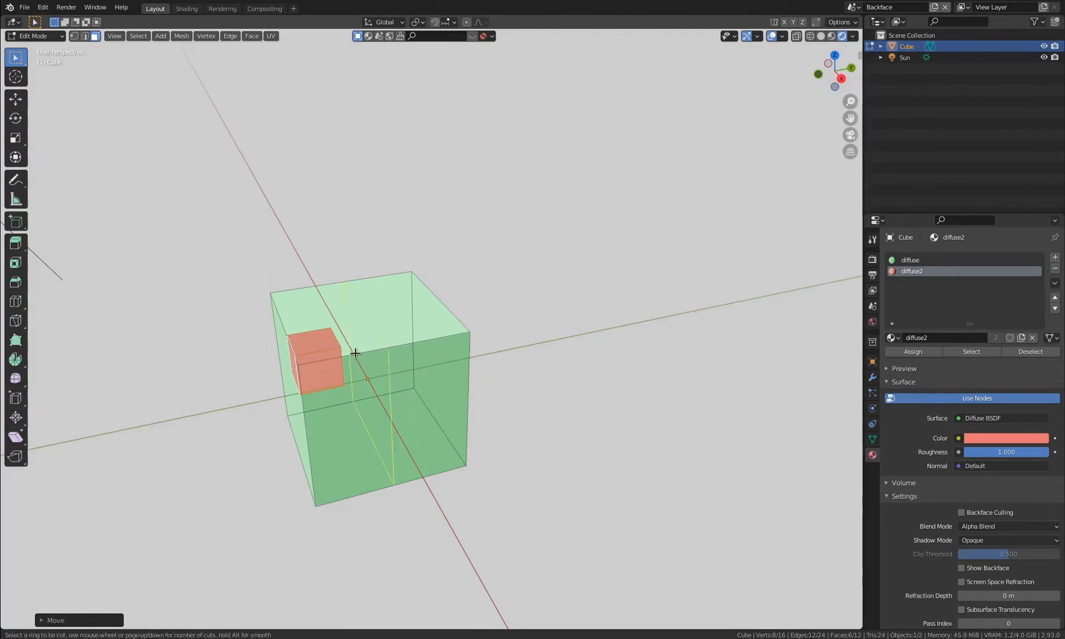
left_click(355, 354)
right_click(356, 354)
- Select the five outer faces of the cube half away from the inner red cube, using wireframe shading to reach them all
middle_click_drag(419, 401, 409, 402)
key("3")
key("shift+z")
middle_click_drag(476, 418, 454, 445)
mouse_move(467, 519)
left_mouse_down()
mouse_move(375, 246)
mouse_move(356, 235)
left_mouse_up()
key("shift+z")
middle_click_drag(412, 404, 485, 427)
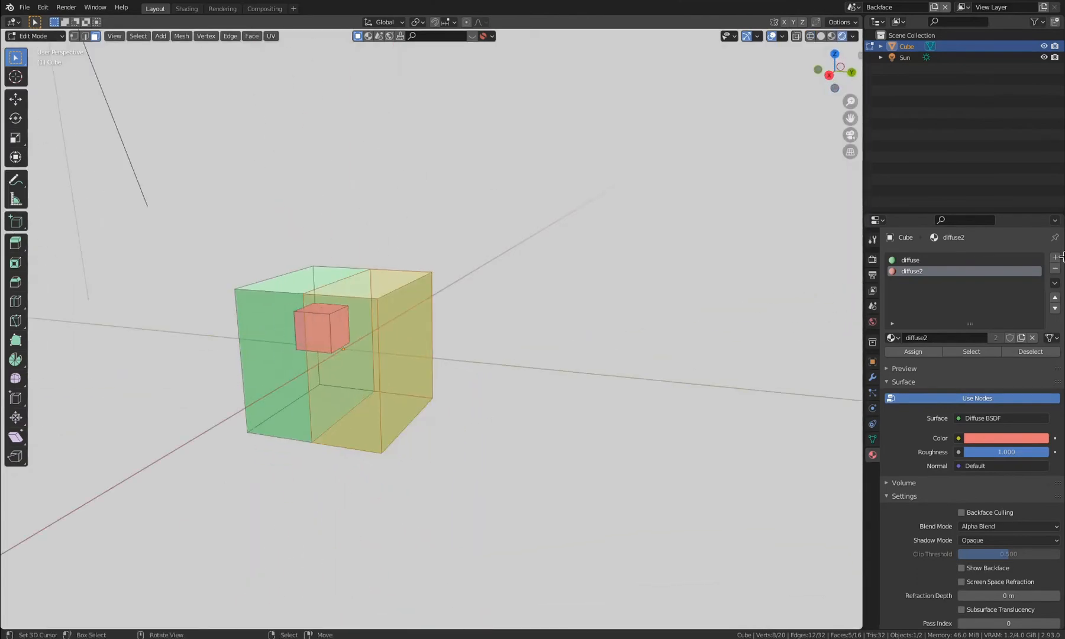
- Add a third material slot holding a separate copy of diffuse, and set the copy's blend mode to Opaque
left_click(1055, 258)
left_click(893, 338)
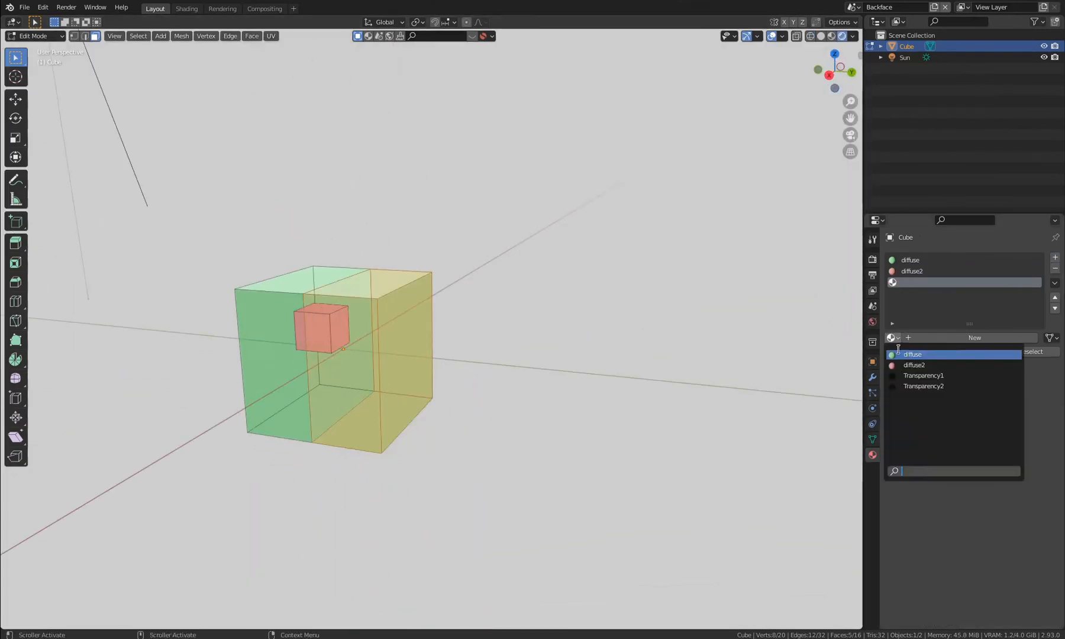
left_click(903, 353)
left_click(1020, 338)
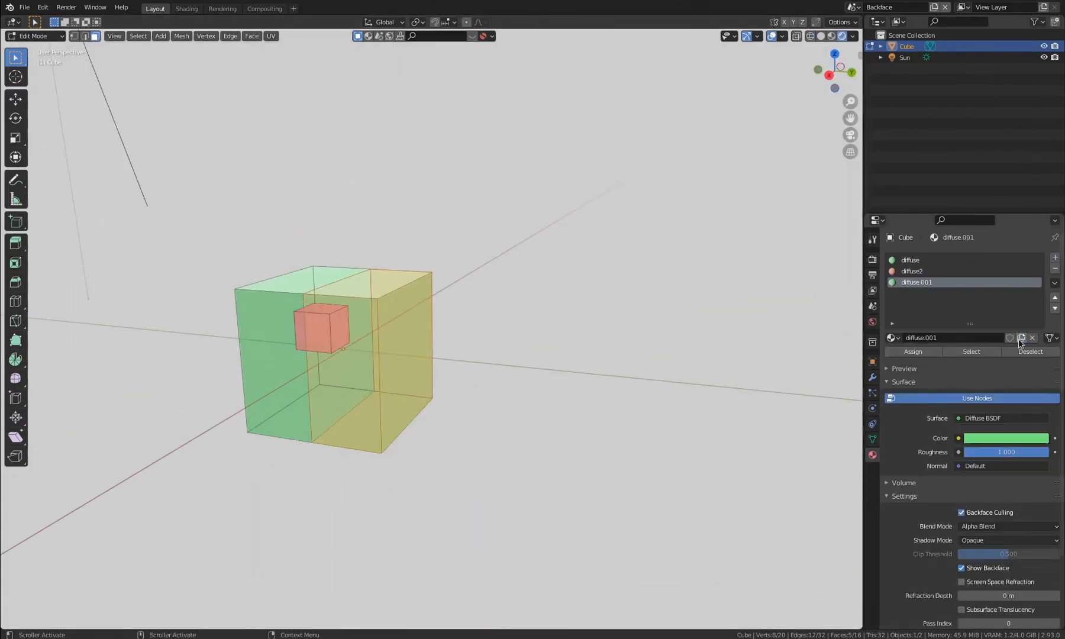
left_click(977, 526)
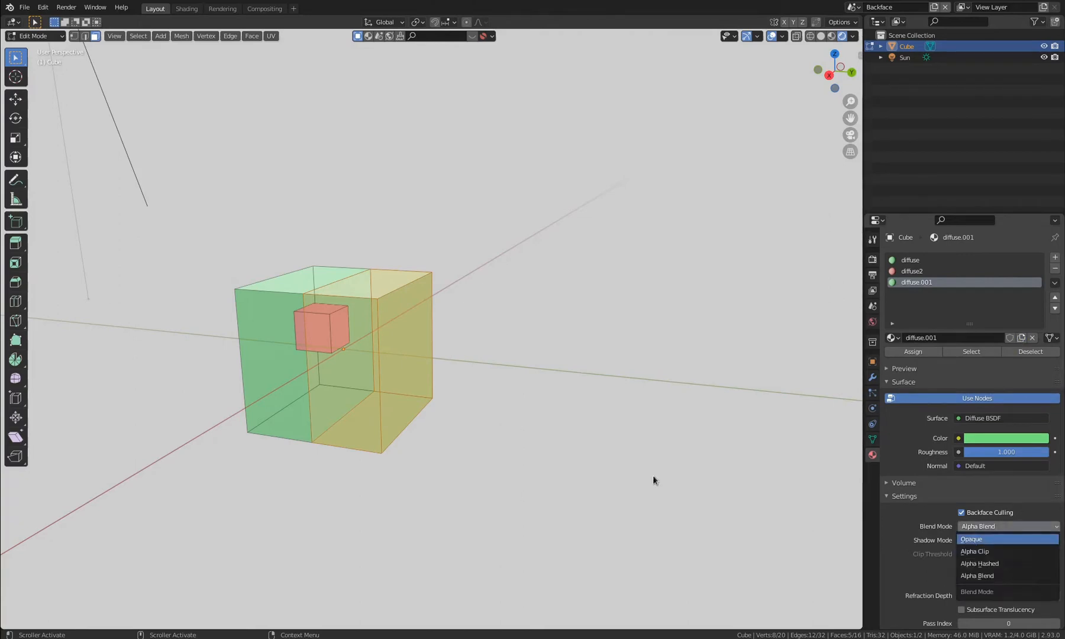
key("Return")
- Assign the diffuse.001 material to the selected half of the outer cube and view the result in Object Mode
middle_click_drag(623, 449, 436, 393)
middle_click_drag(416, 355, 452, 319)
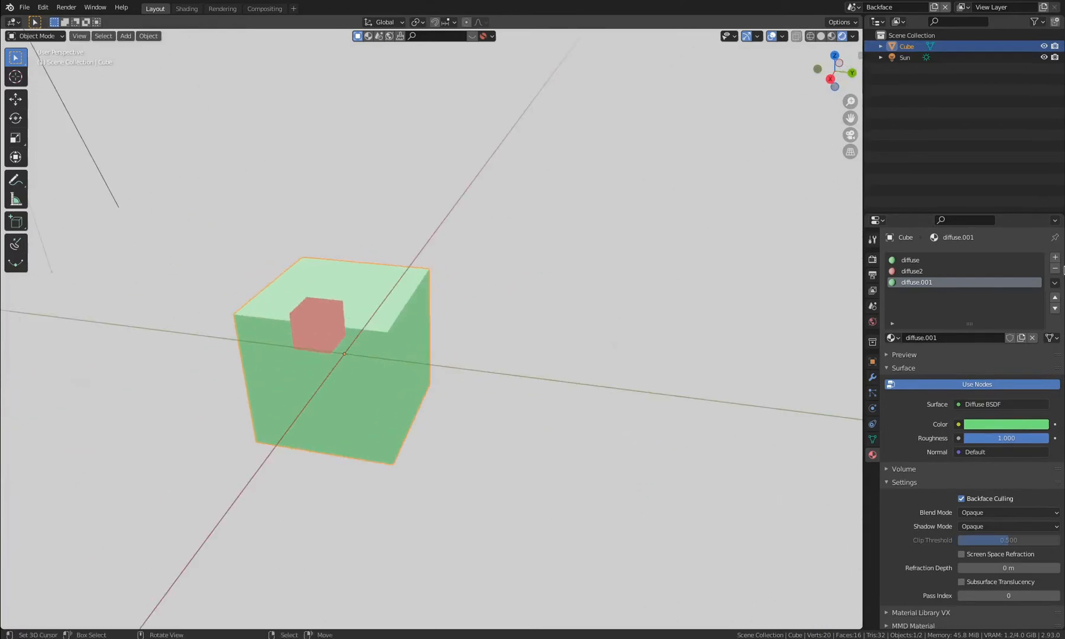
left_click(902, 352)
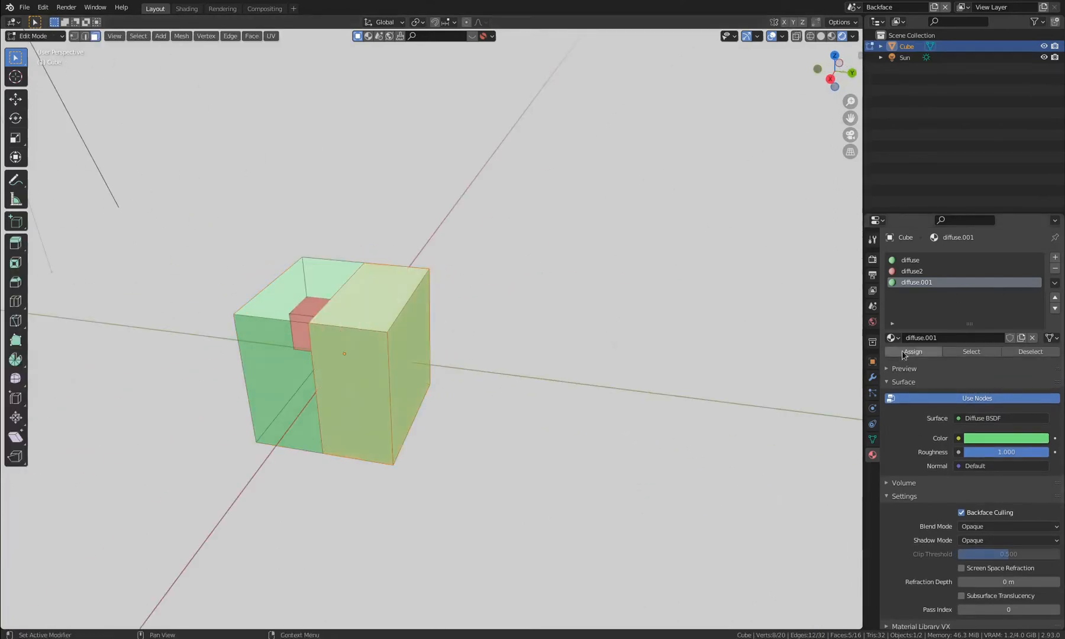
key("Tab")
middle_click_drag(331, 415, 389, 319)
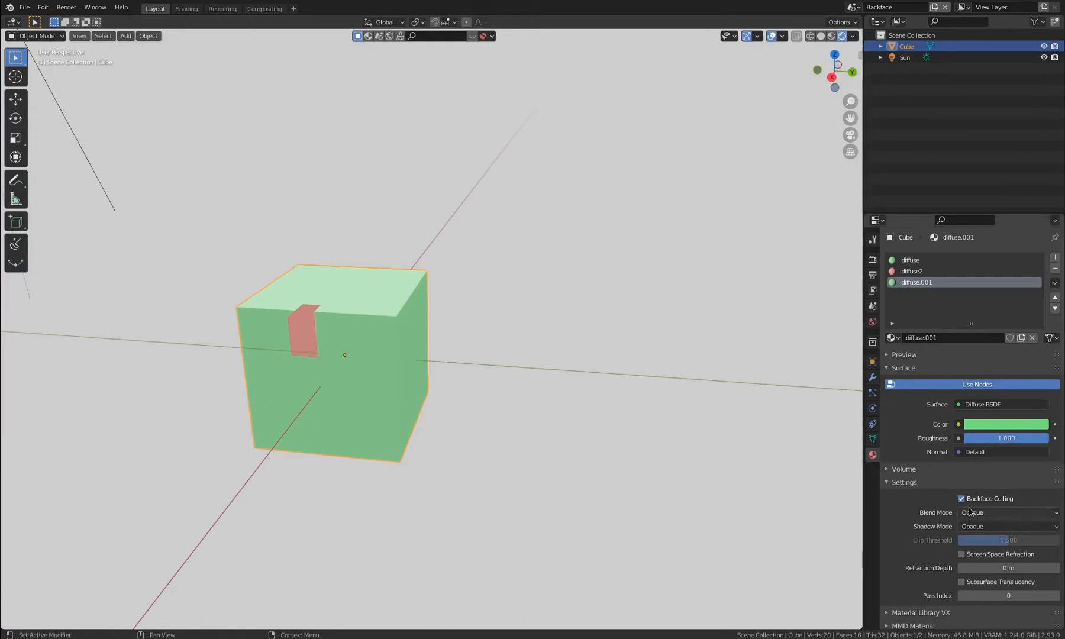
- Examine where the opaque half hides the red cube, try diffuse.001 as the first slot, and return it to last place
middle_click_drag(490, 383, 403, 410)
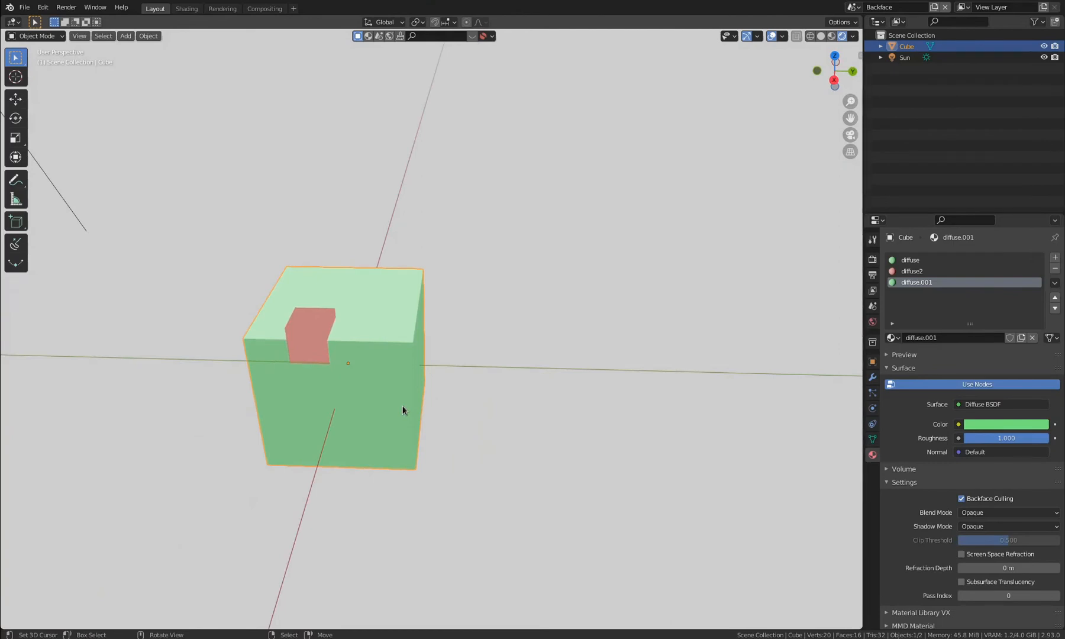
middle_click_drag(320, 399, 239, 430)
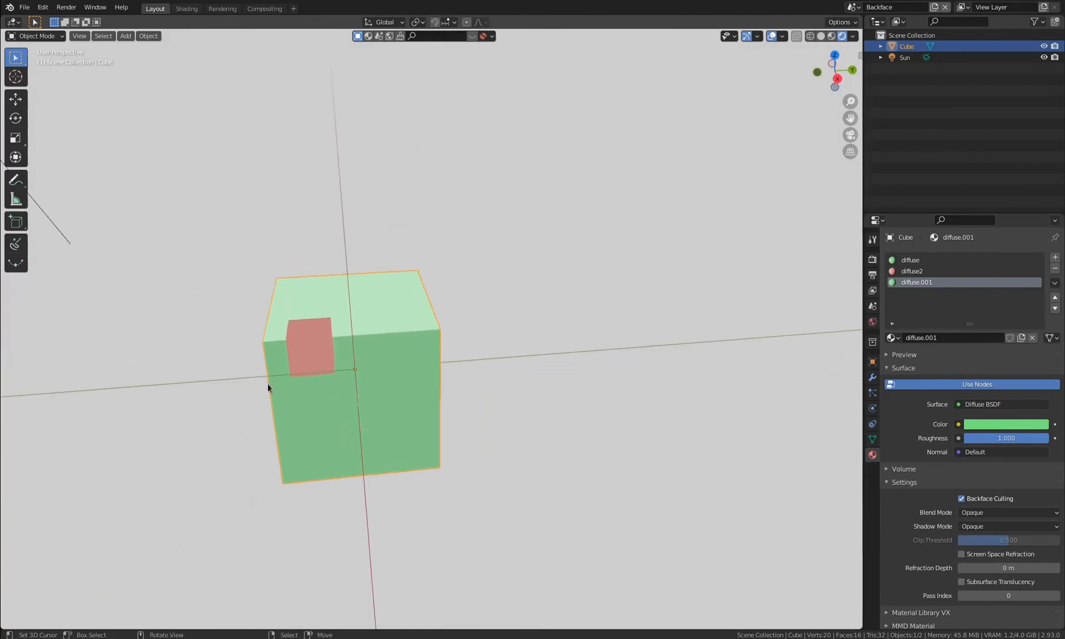
middle_click_drag(268, 387, 414, 408)
left_click(1055, 297)
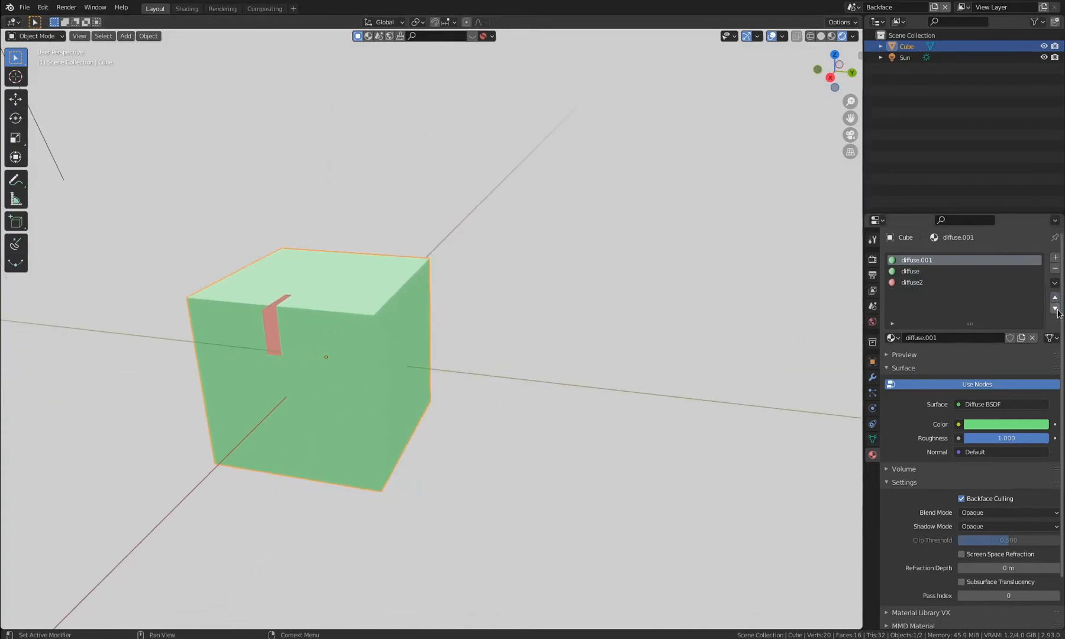
left_click(1055, 309)
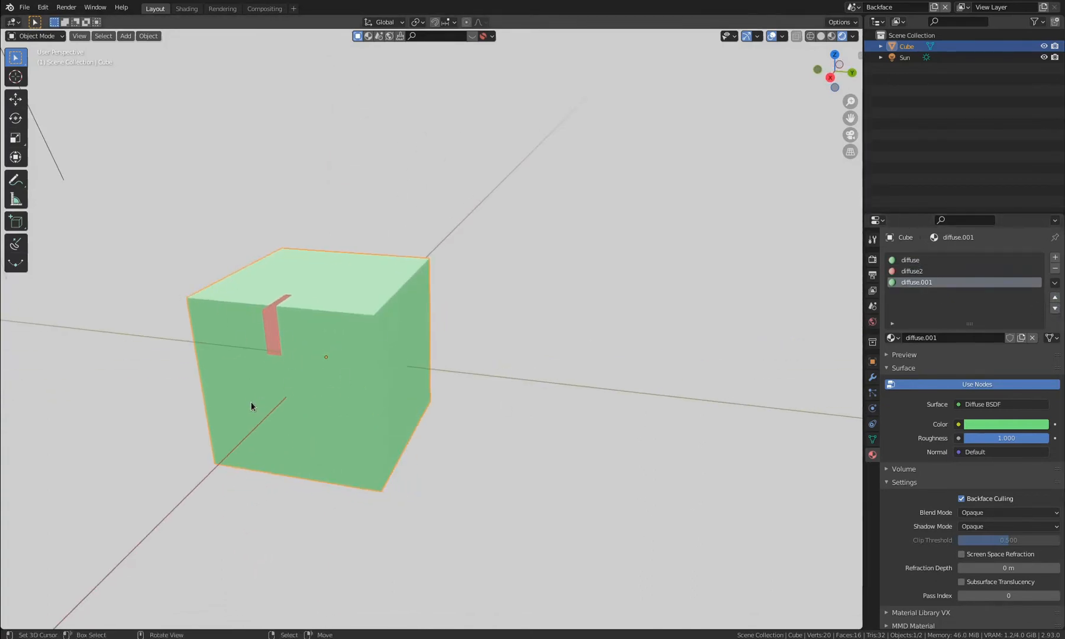
- Examine the half-opaque cube from another side in both wireframe and rendered shading
middle_click_drag(254, 406, 341, 422)
key("shift+z")
key("shift+z")
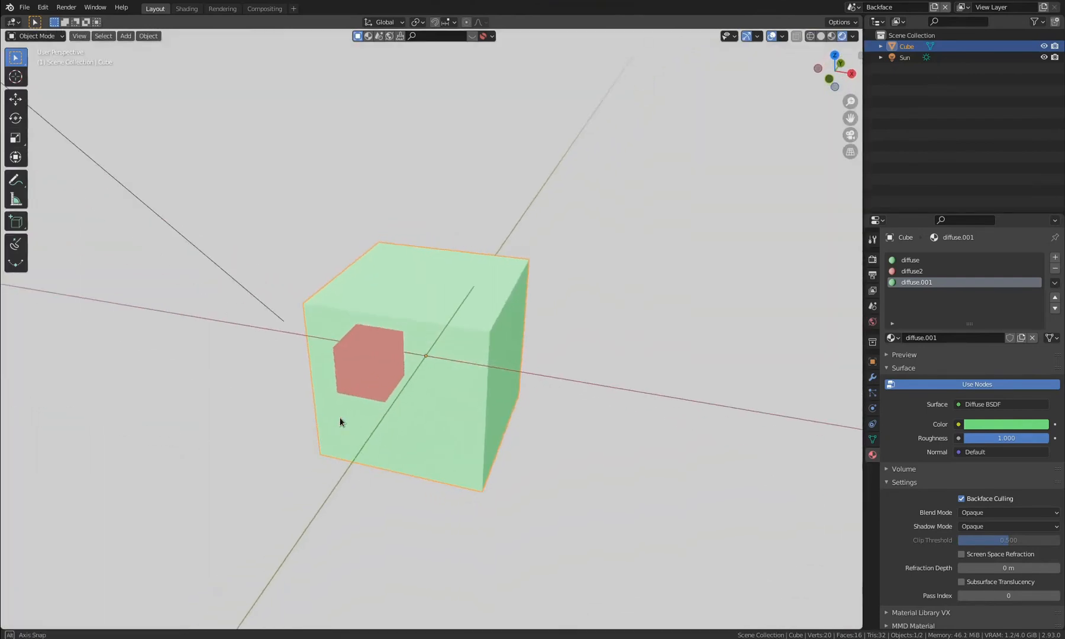
key("shift+a")
mouse_move(356, 385)
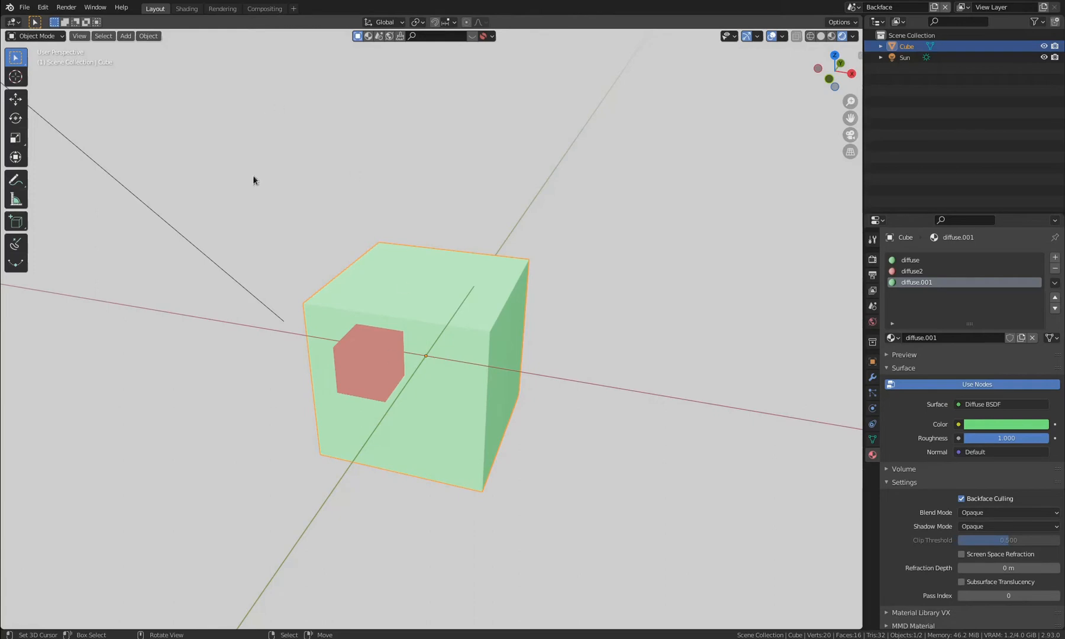
- Duplicate the outer cube's two top faces, raise the copy along Z above the cube, and scale it up like a roof
key("Tab")
key("alt+z")
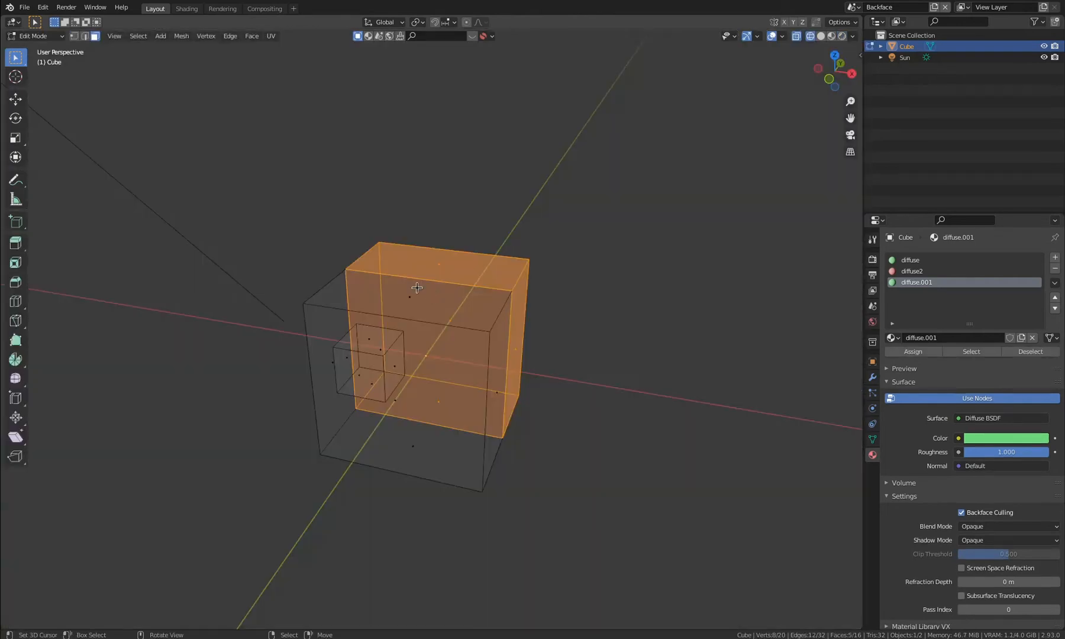
left_click(417, 284)
left_click(418, 284, "shift")
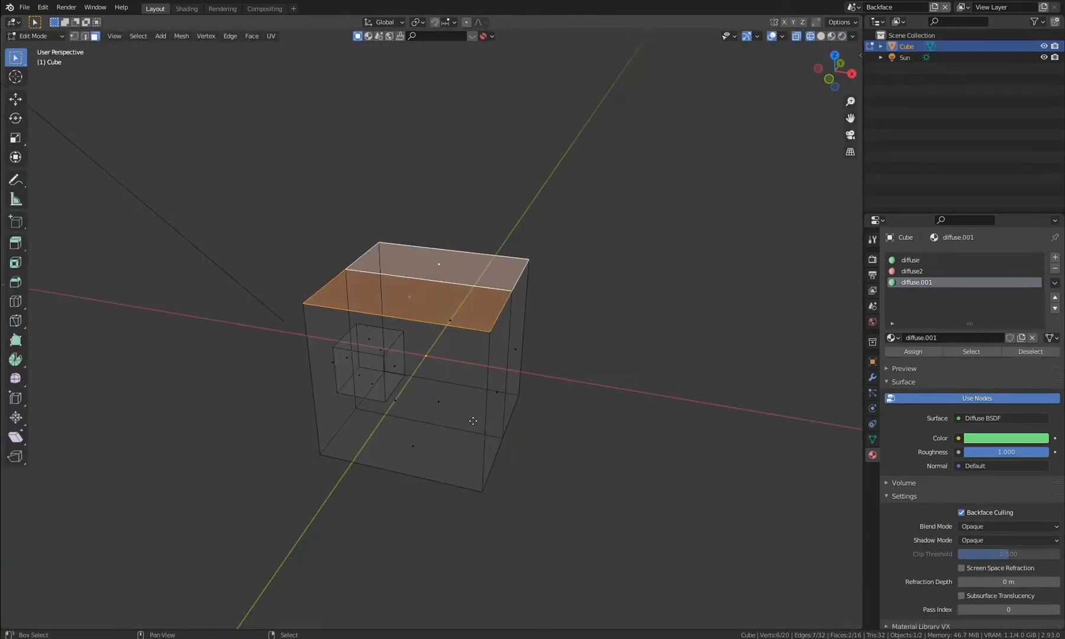
key("shift+d")
key("z")
left_click(544, 403)
key("s")
left_click(735, 367)
key("shift+z")
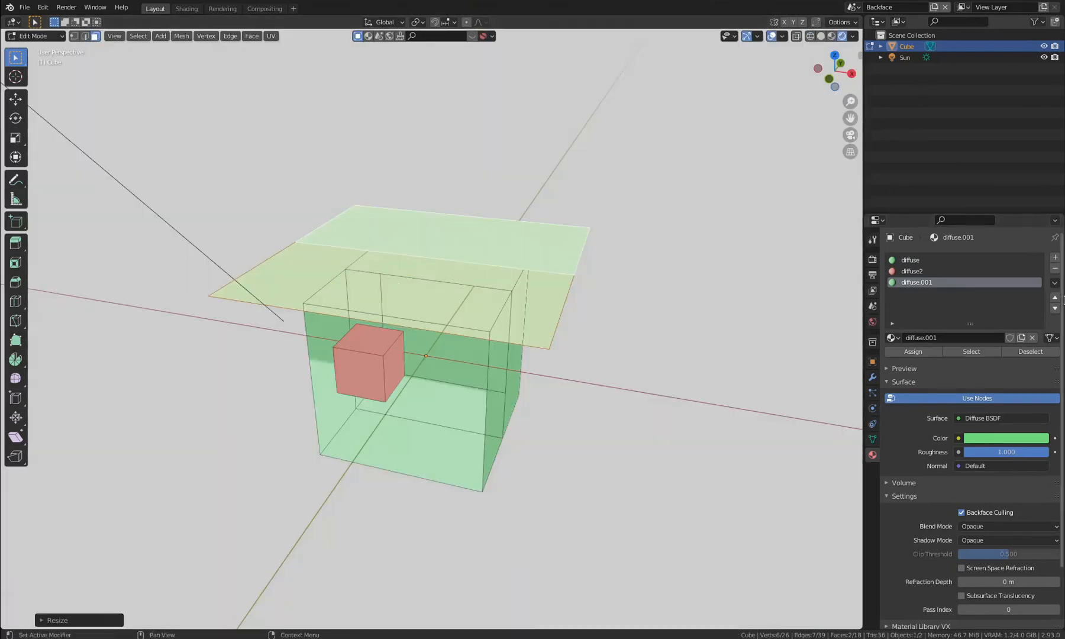
- Add a fourth material slot with a new default Principled BSDF material and assign it to the raised plane
left_click(1055, 256)
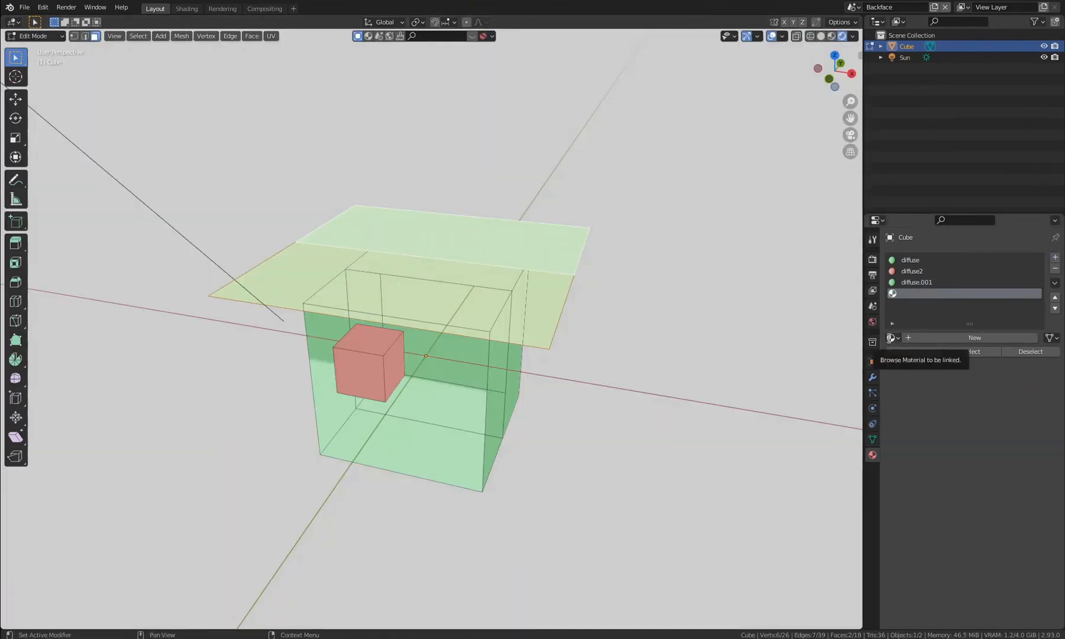
left_click(891, 338)
left_click(944, 338)
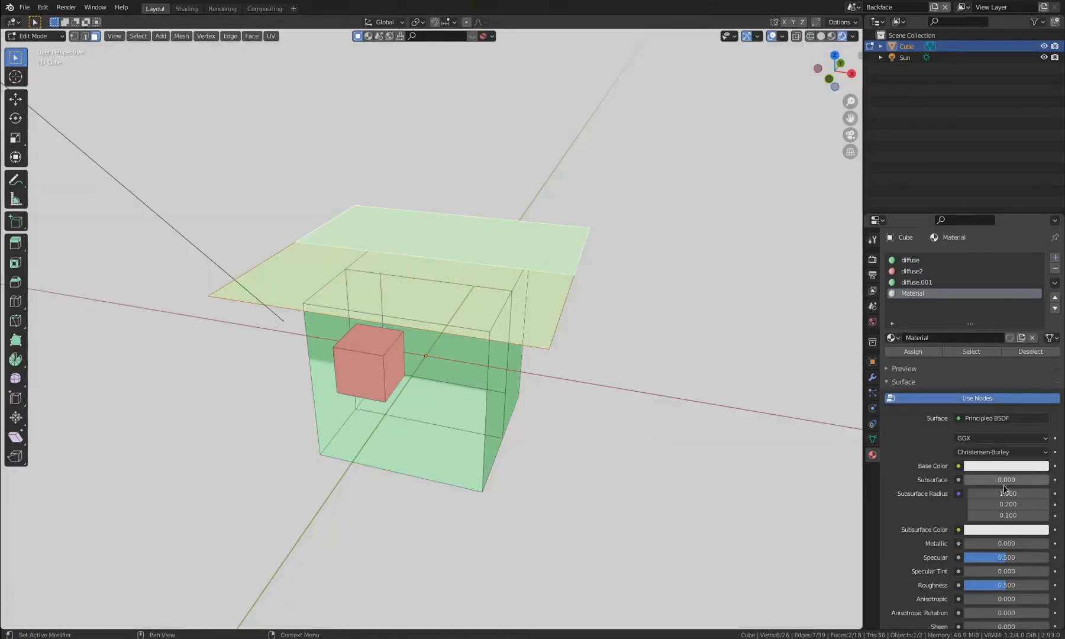
left_click(911, 351)
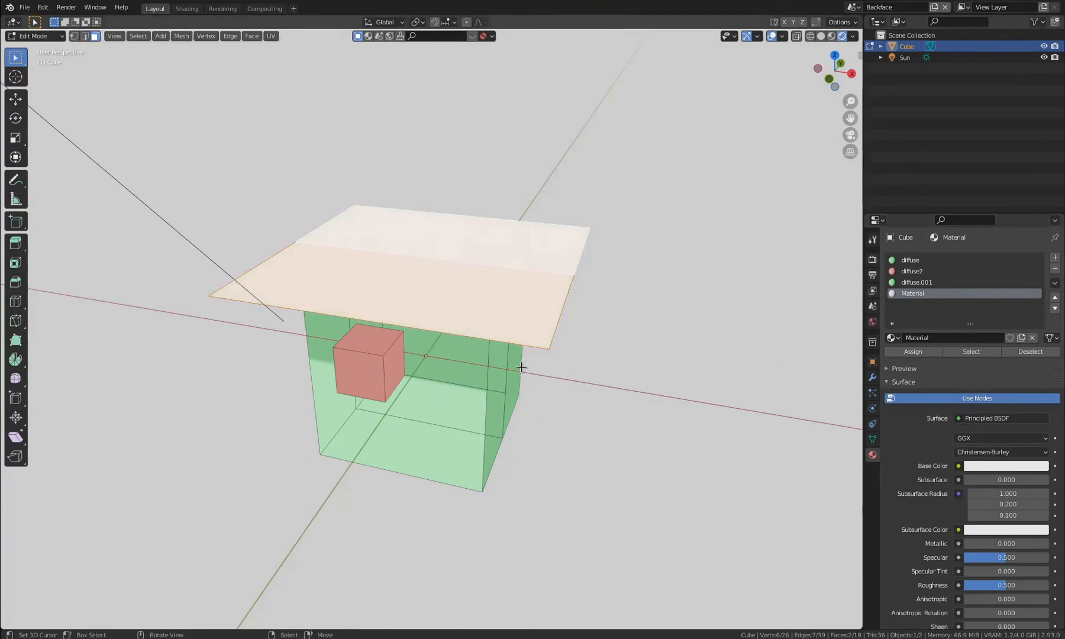
- Examine in Object Mode how the raised plane's shadow falls across the transparent and opaque parts of the cube
key("Tab")
middle_click_drag(518, 367, 547, 356)
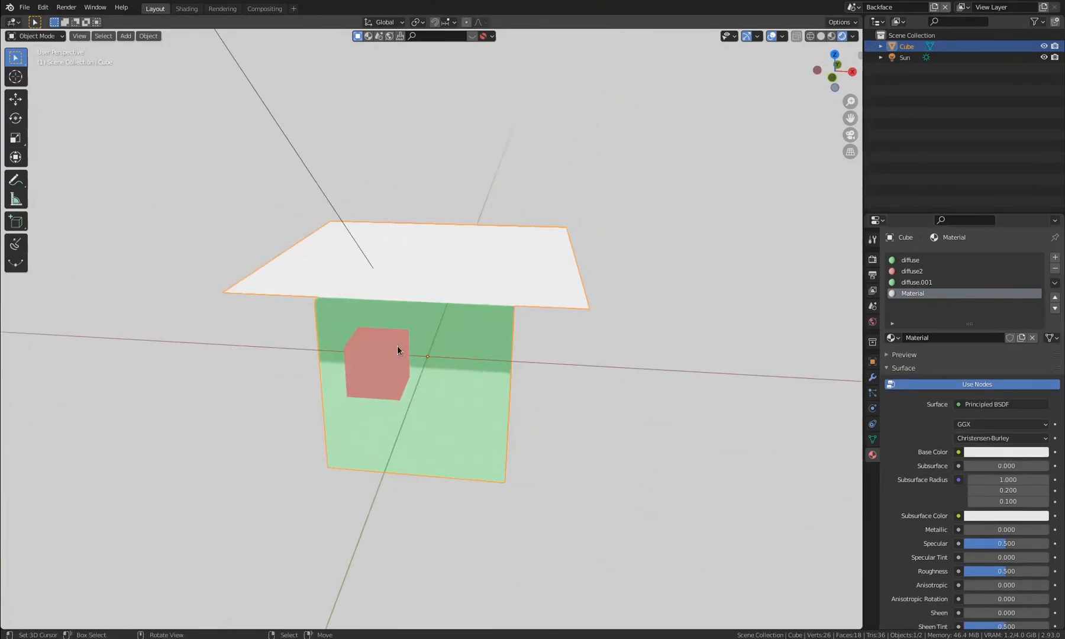
middle_click_drag(397, 350, 540, 493)
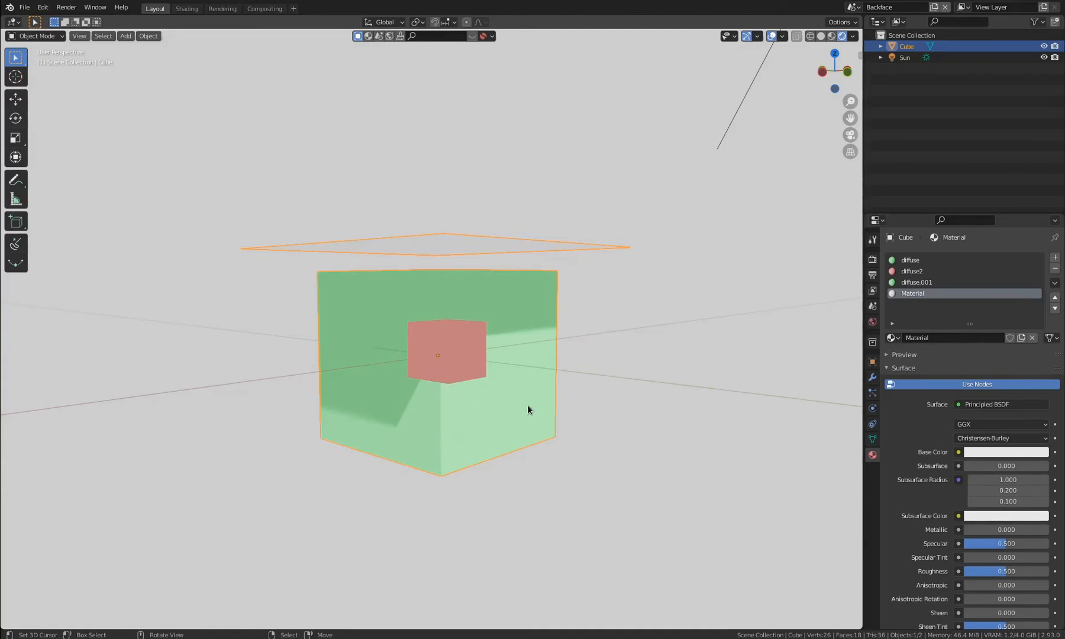
scroll(552, 360, "down", 4)
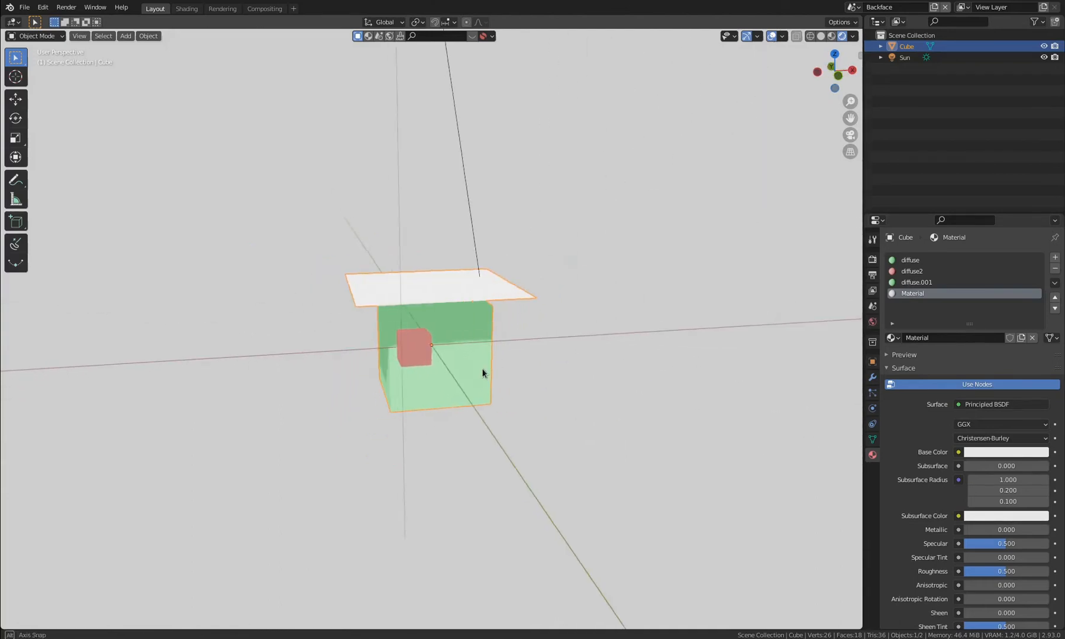
scroll(414, 423, "up", 2)
middle_click_drag(414, 423, 477, 351)
- Delete the raised plane above the cube and view the remaining cubes in Object Mode
key("Tab")
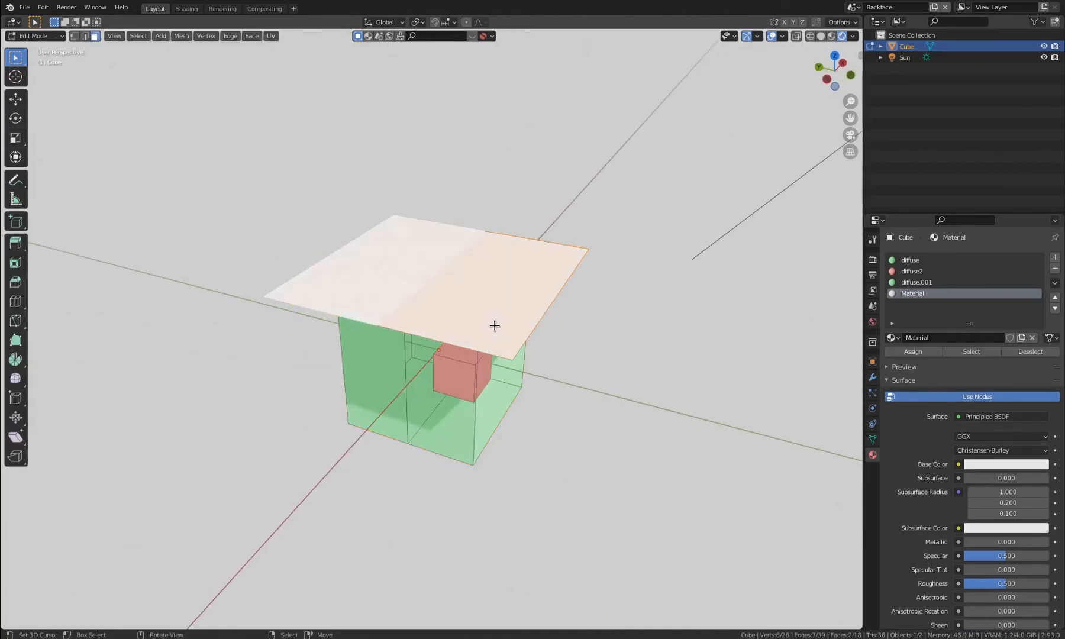
key("shift+z")
key("x")
left_click(466, 267)
key("shift+z")
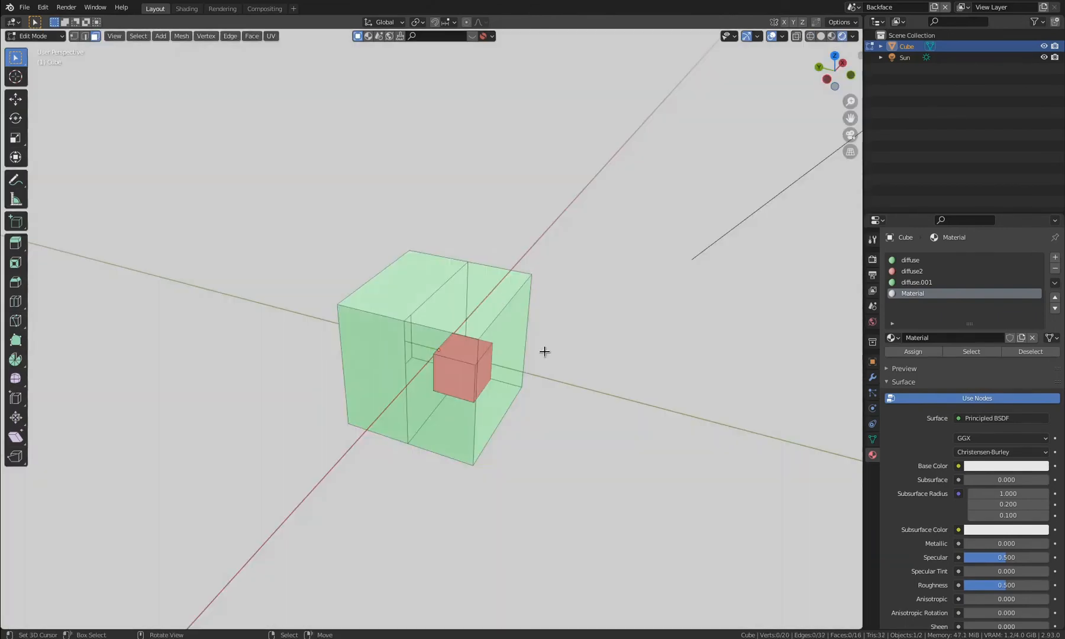
key("Tab")
mouse_move(466, 267)
middle_mouse_down()
mouse_move(416, 386)
mouse_move(459, 366)
middle_mouse_up()
scroll(448, 408, "up", 2)
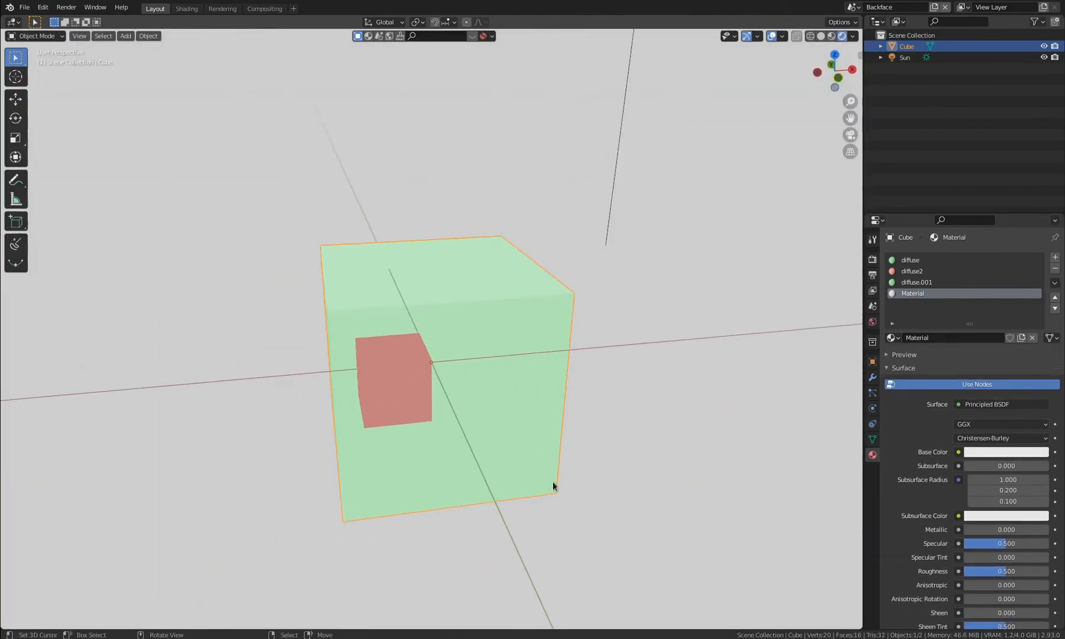
middle_click_drag(554, 487, 409, 397)
- Duplicate the small inner cube and move the copy along the X axis into the other side of the outer cube
key("Tab")
key("shift+z")
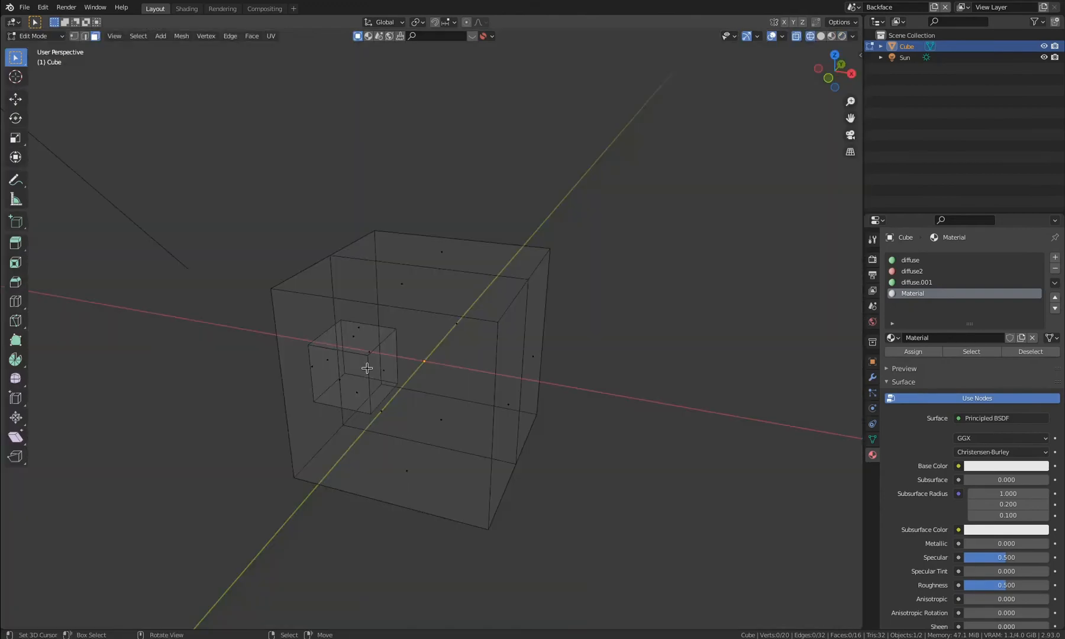
key("l")
key("shift+d")
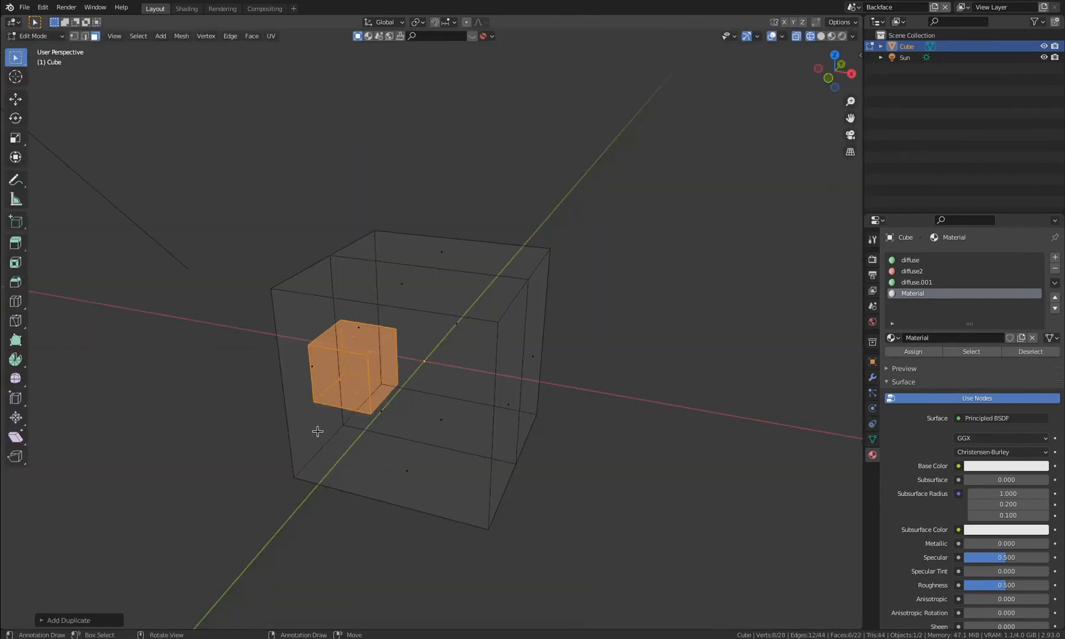
key("x")
left_click(406, 470)
mouse_move(489, 475)
middle_mouse_down()
mouse_move(468, 454)
mouse_move(452, 482)
mouse_move(475, 457)
mouse_move(530, 472)
mouse_move(545, 457)
mouse_move(414, 402)
mouse_move(328, 440)
mouse_move(476, 468)
mouse_move(371, 502)
mouse_move(419, 480)
middle_mouse_up()
key("shift+z")
key("Tab")
key("Tab")
key("shift+z")
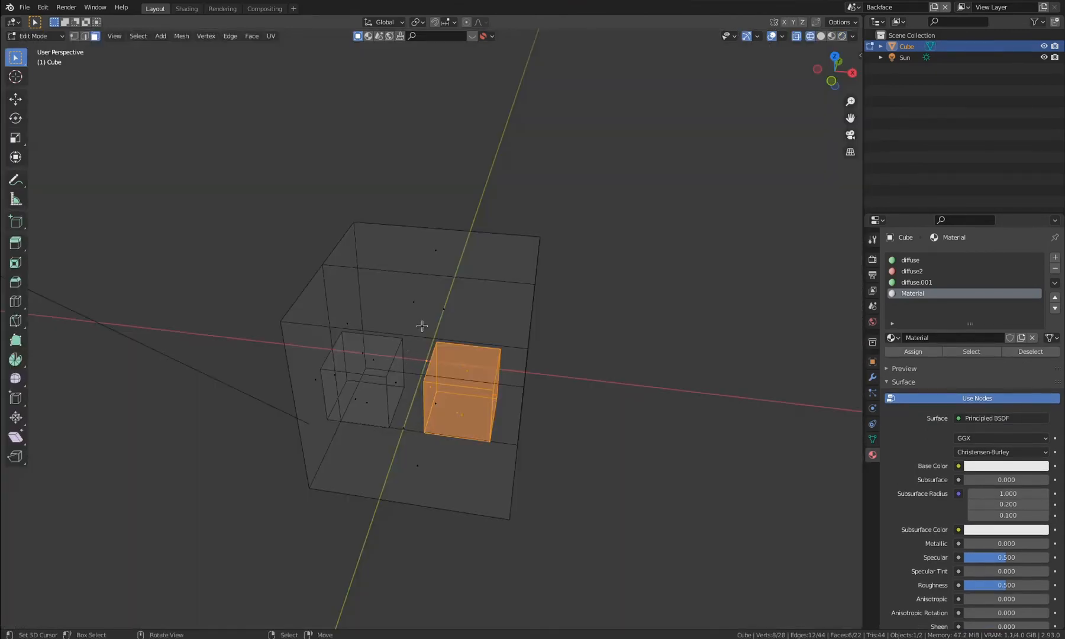
- Add a centered loop cut between the inner cubes, duplicate it slightly smaller in place, and fill the copy as a dividing face
key("ctrl+r")
left_click(411, 312)
right_click(413, 310)
middle_click_drag(517, 401, 471, 429)
key("shift+d")
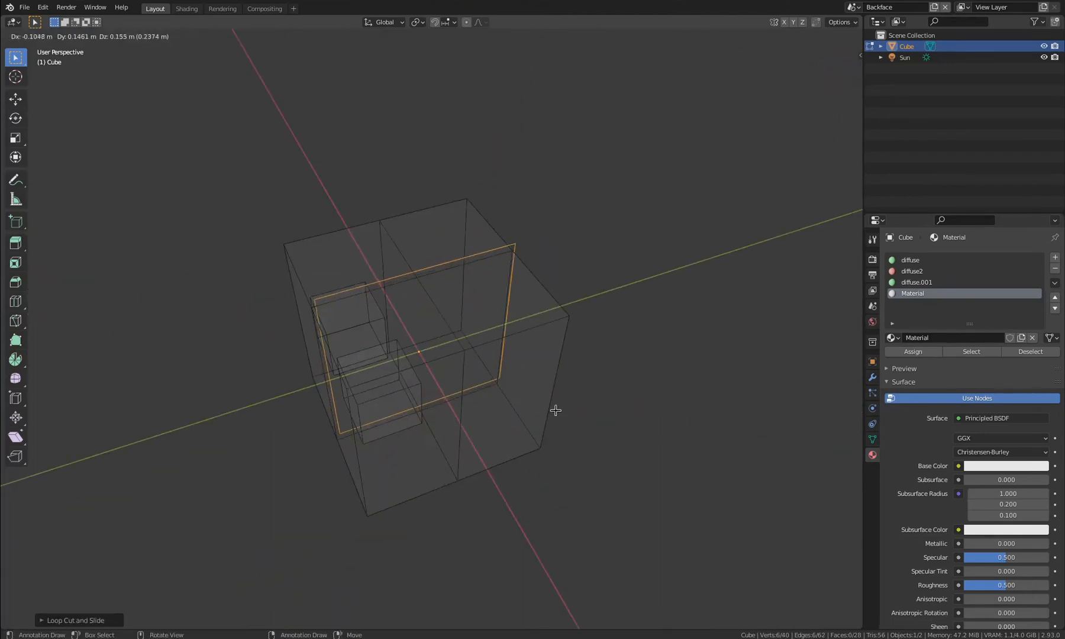
left_click(642, 382)
key("f")
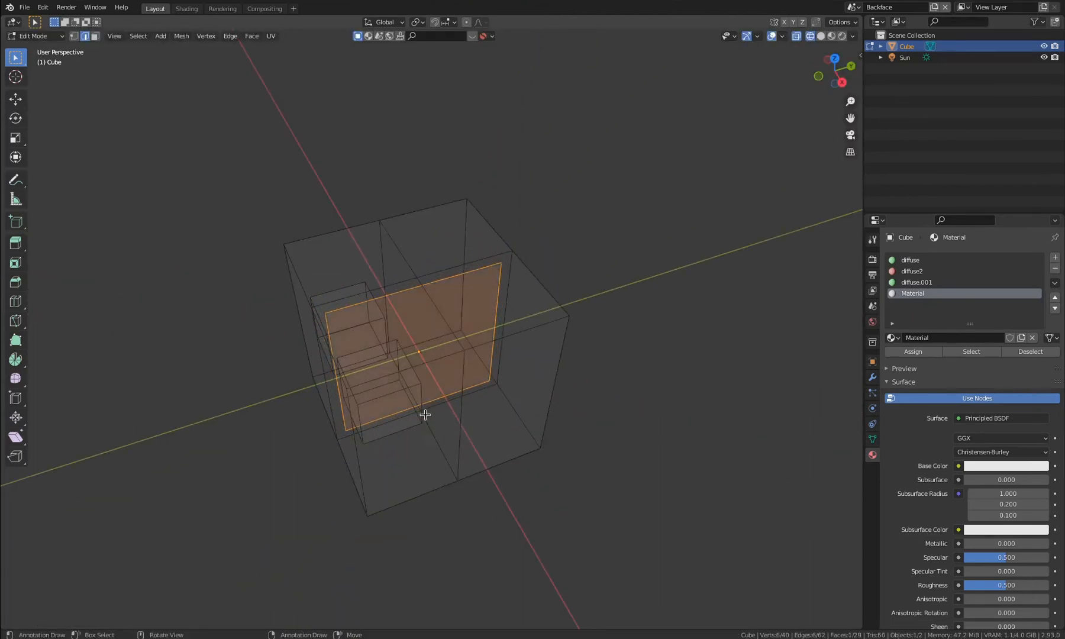
- Assign the diffuse.001 material to the dividing face and check it in rendered shading
key("shift+z")
left_click(916, 283)
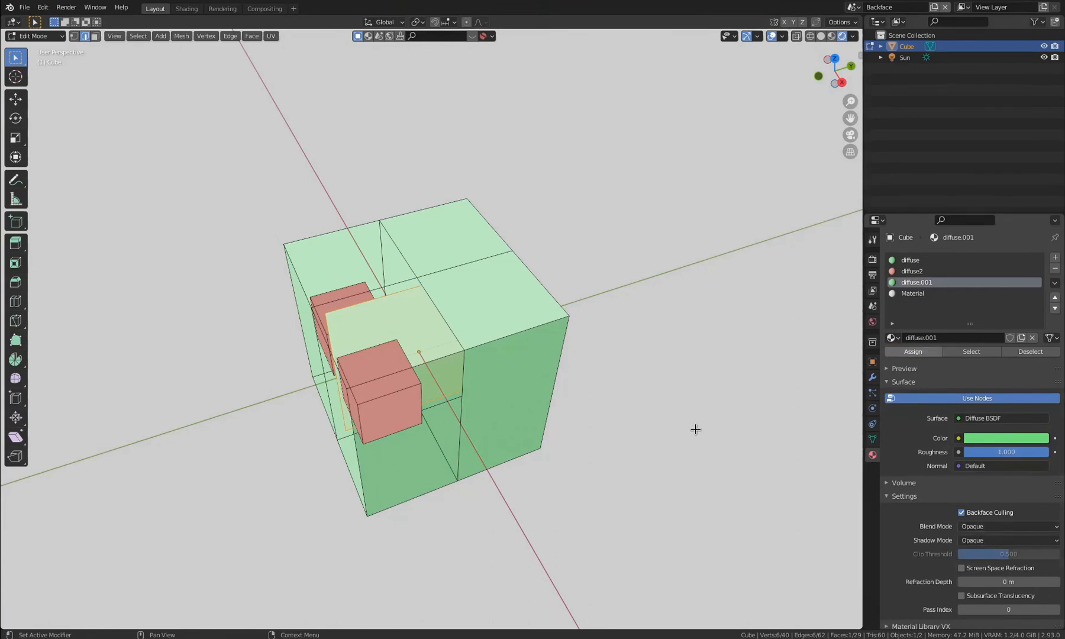
middle_click_drag(695, 429, 357, 468)
key("Tab")
key("Tab")
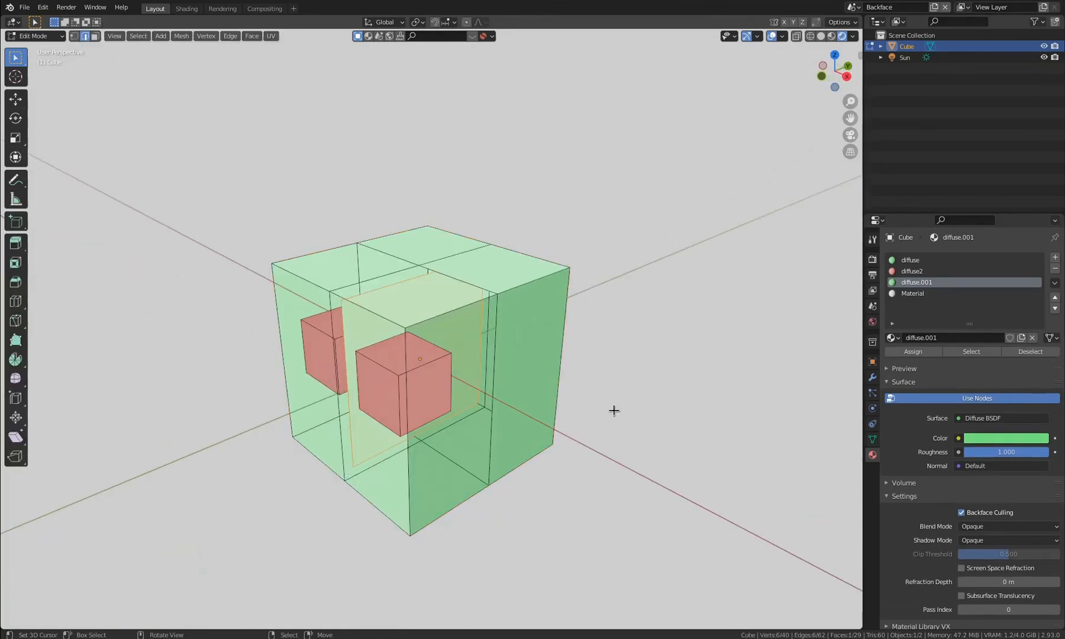
- Compare the dividing face in wireframe and rendered shading, and disable Backface Culling for diffuse.001
key("shift+z")
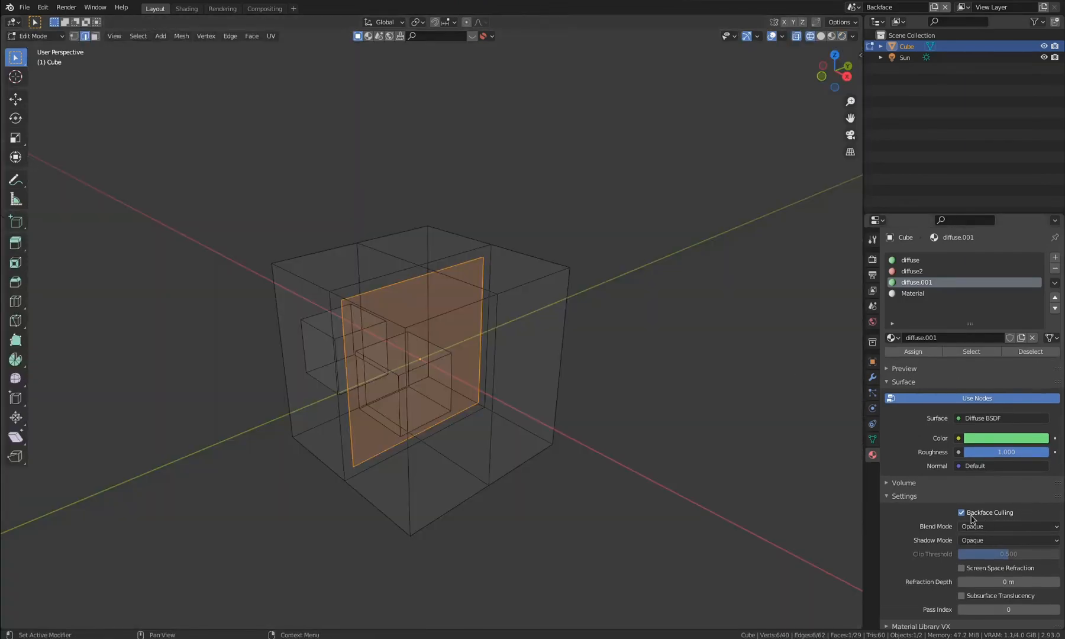
key("shift+z")
key("shift+z")
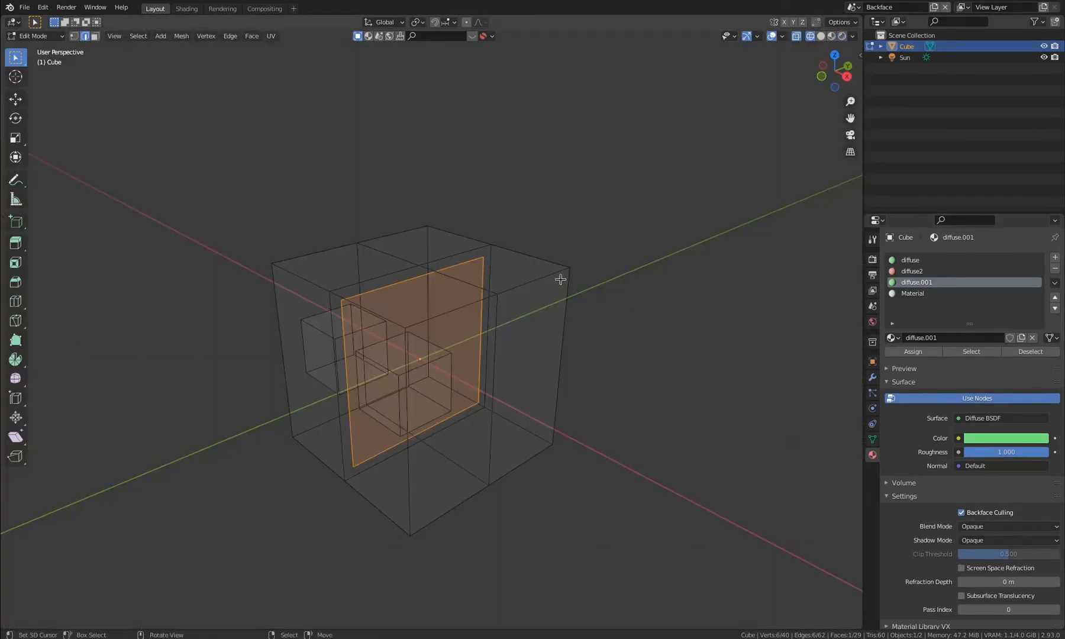
key("shift+z")
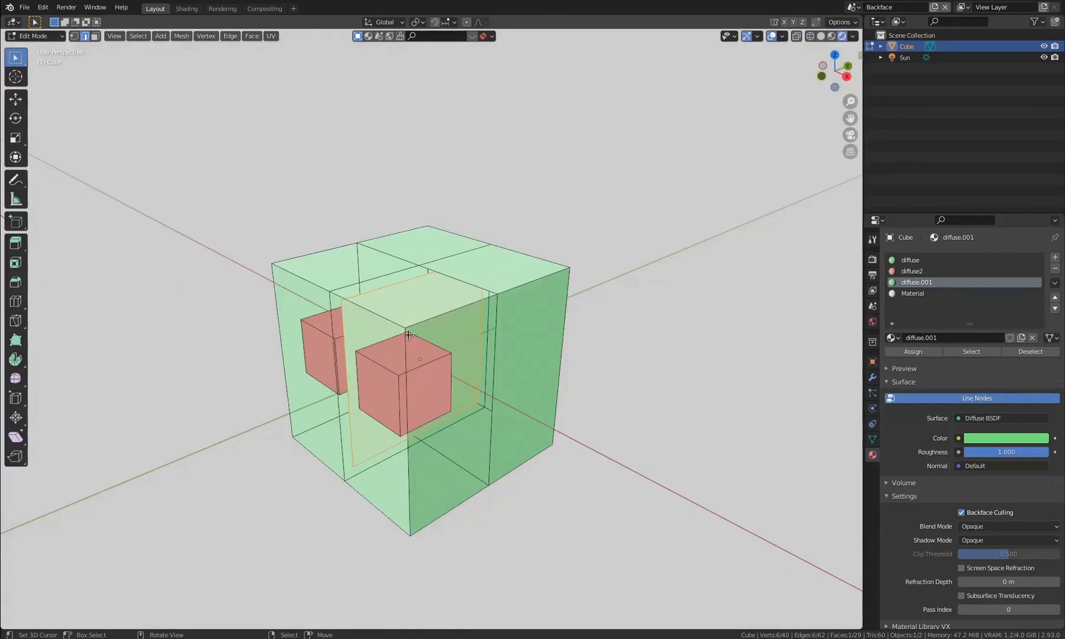
left_click(984, 515)
middle_click_drag(428, 385, 362, 351)
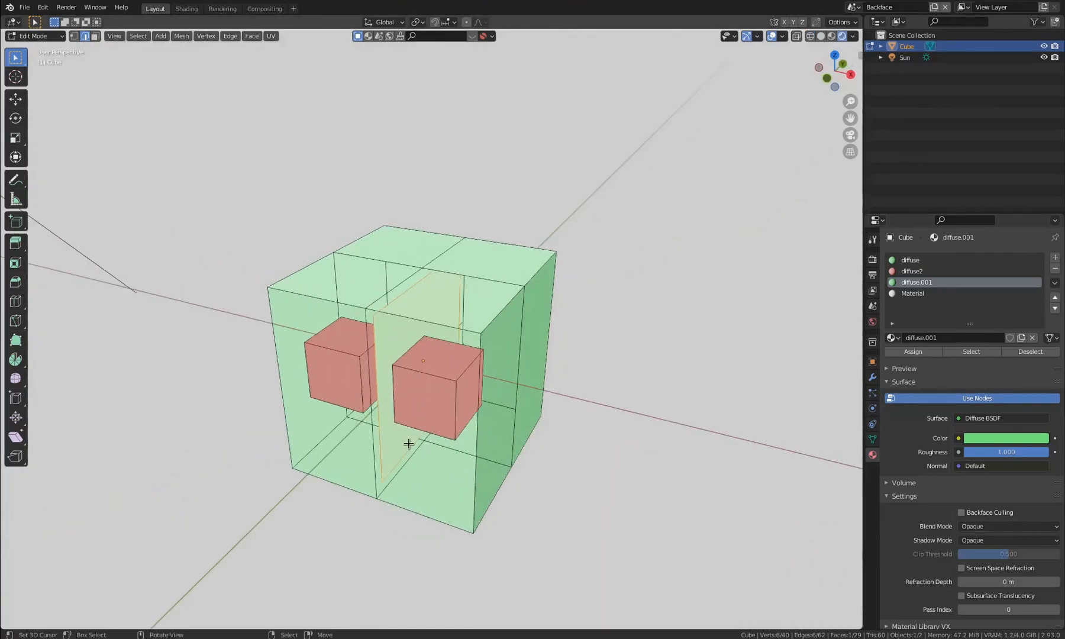
key("Tab")
- Examine from several sides how the opaque dividing face and outer walls hide the two red cubes
middle_click_drag(414, 448, 447, 313)
middle_click_drag(532, 361, 284, 302)
middle_click_drag(327, 259, 451, 381)
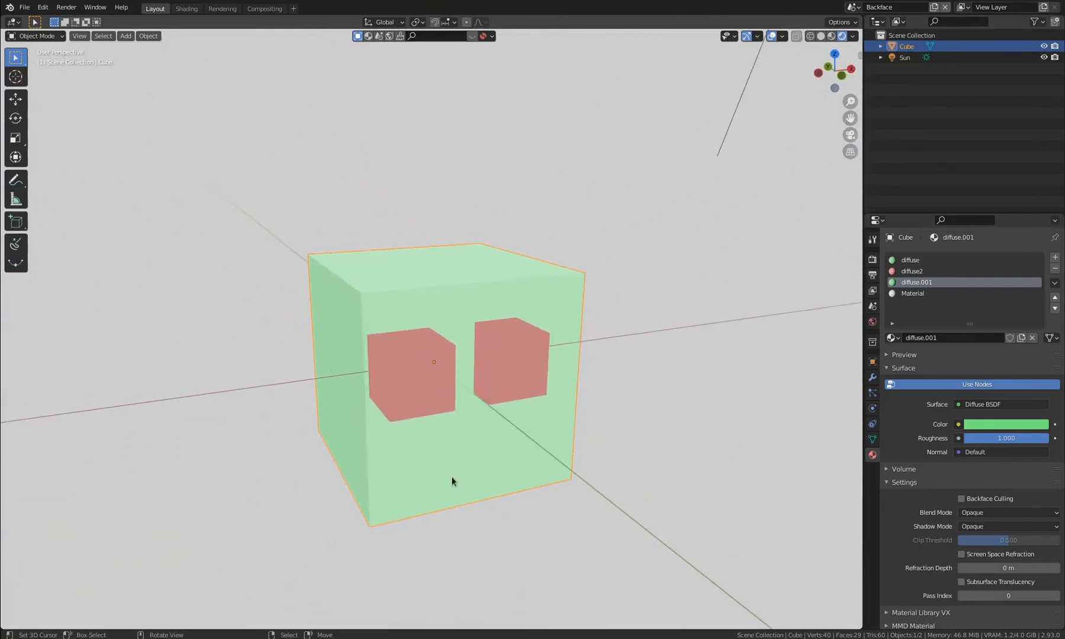
middle_click_drag(406, 410, 392, 435)
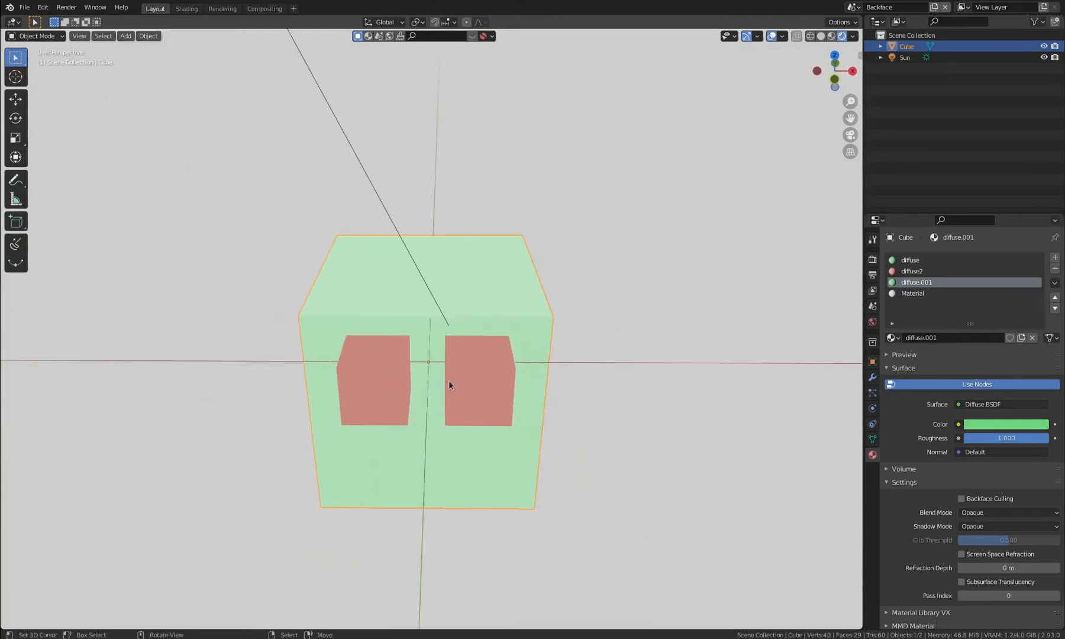
middle_click_drag(449, 383, 348, 423)
key("shift+z")
key("shift+z")
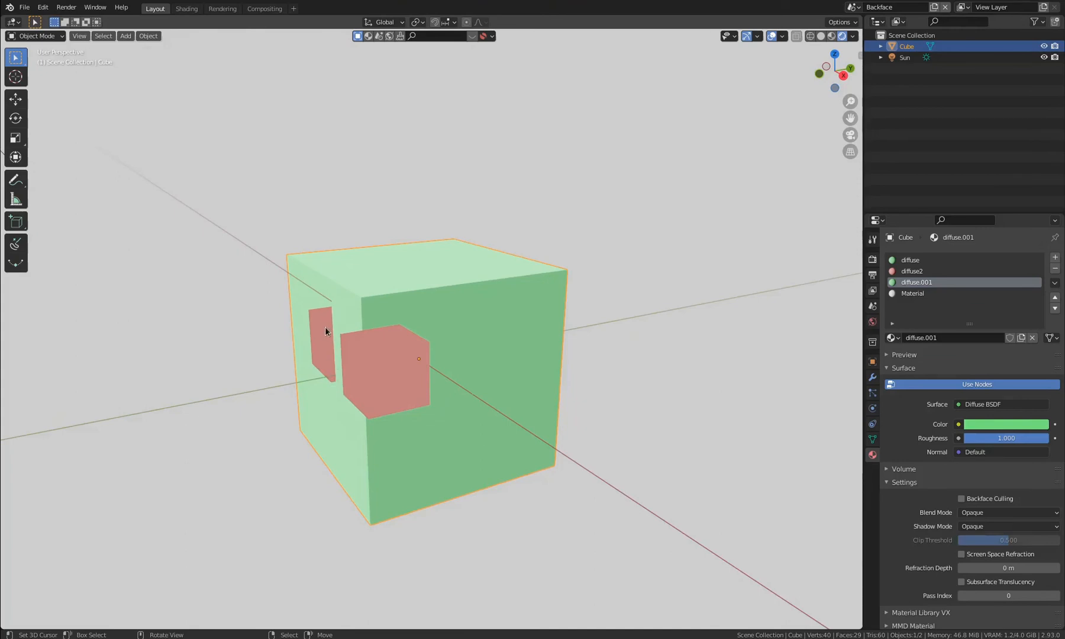
middle_click_drag(324, 331, 397, 421)
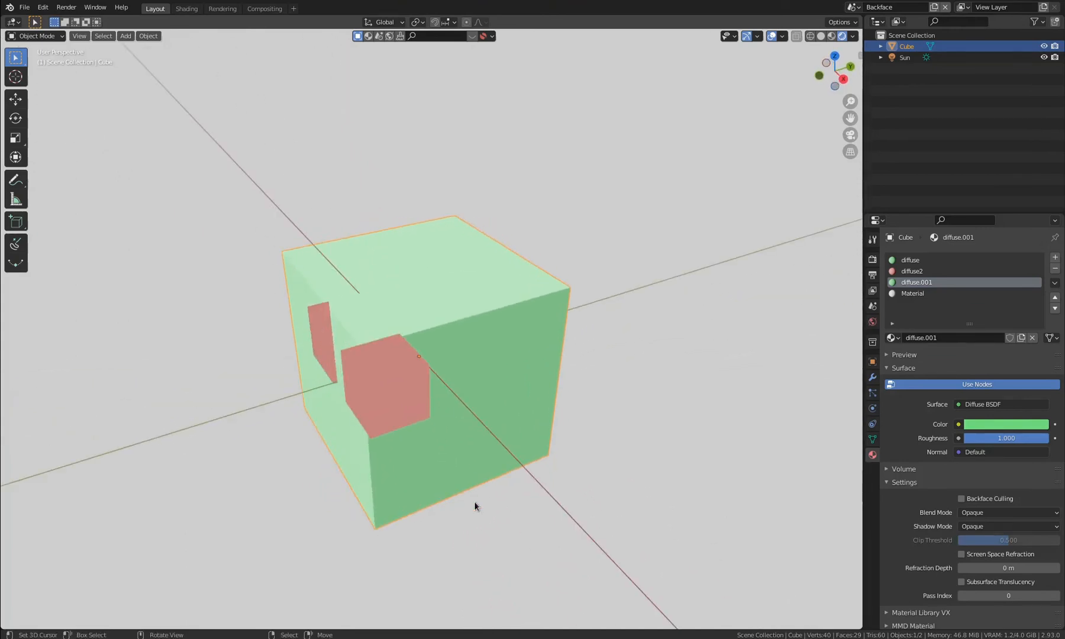
middle_click_drag(474, 506, 411, 416)
middle_click_drag(364, 385, 442, 408)
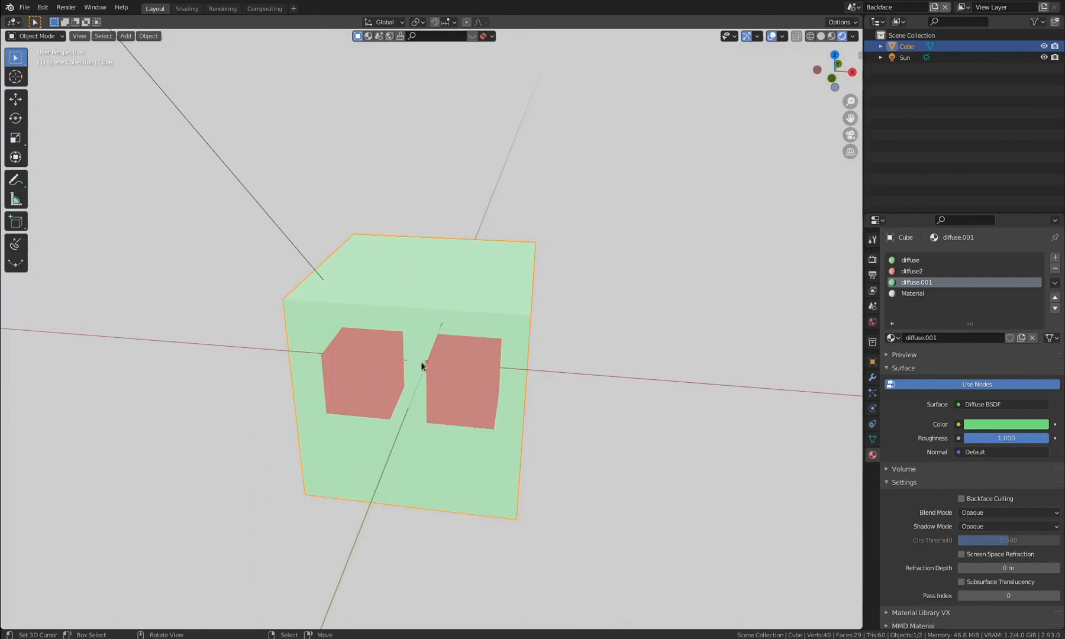
- Separate the original small inner cube from the mesh into its own object and return to Object Mode
key("Tab")
key("z")
left_click(368, 370)
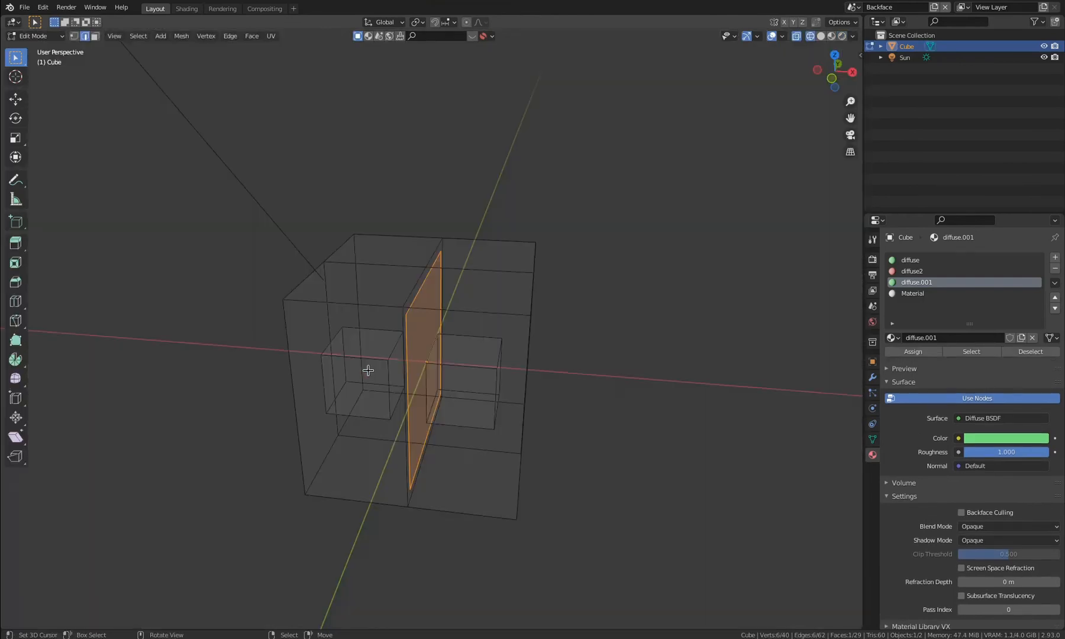
key("a")
key("alt+a")
key("l")
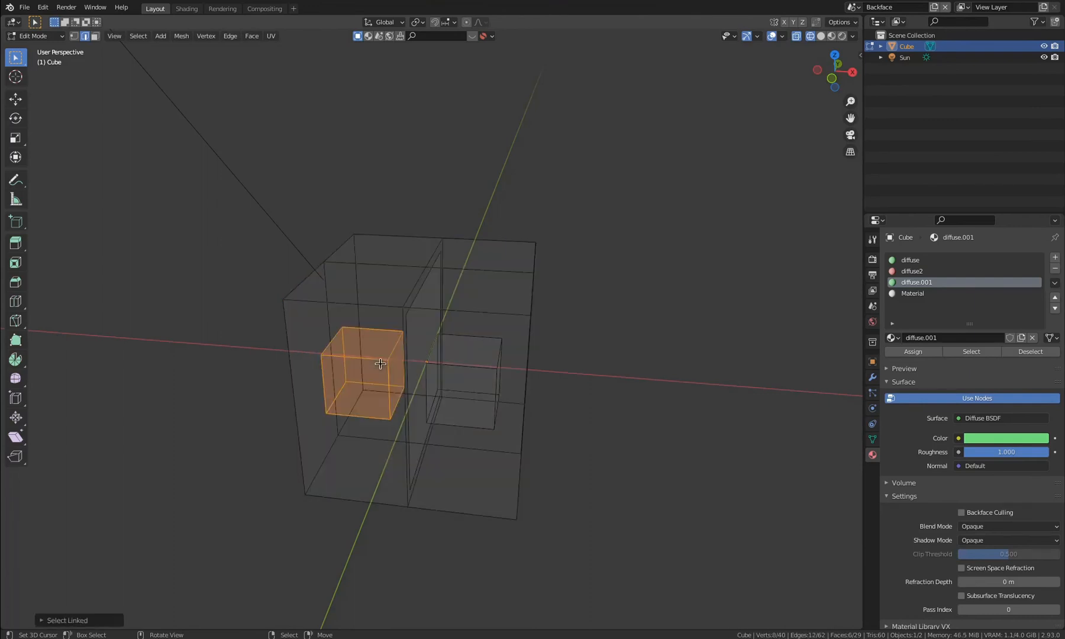
key("p")
left_click(439, 400)
key("Tab")
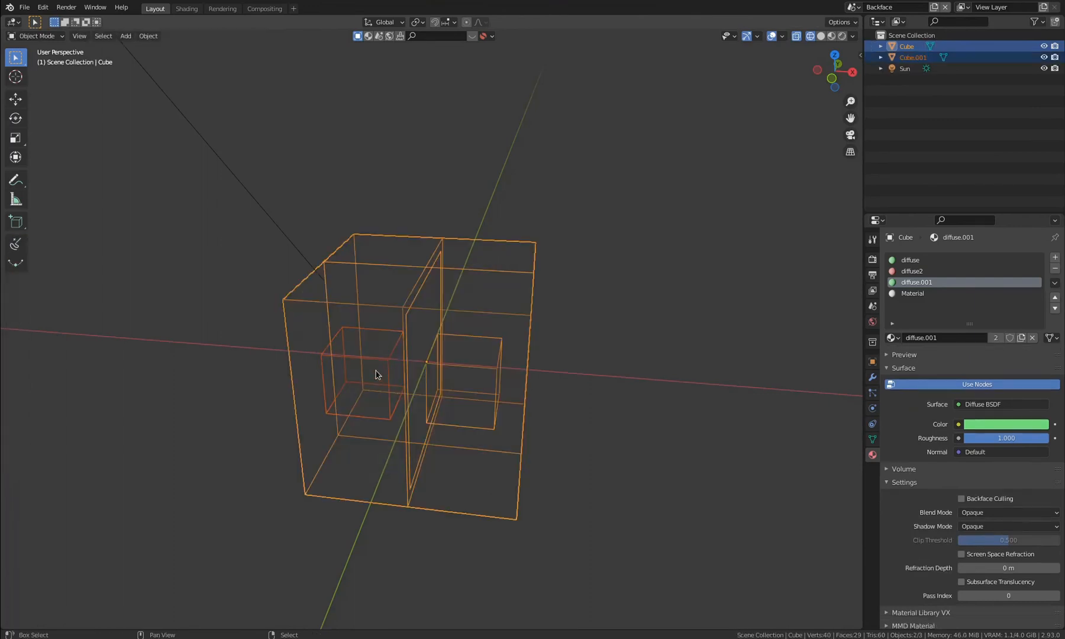
- Select the separated red cube and move it slightly along the X axis, away from the dividing face
key("z")
key("Tab")
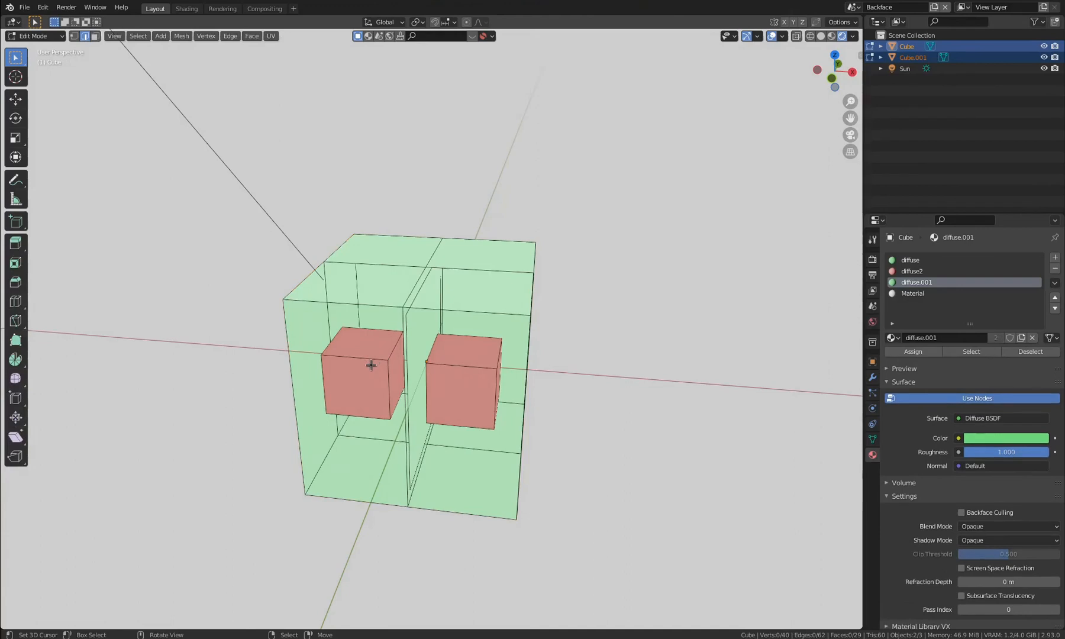
key("Tab")
key("shift+z")
left_click(381, 359)
key("g")
key("x")
left_click(595, 432)
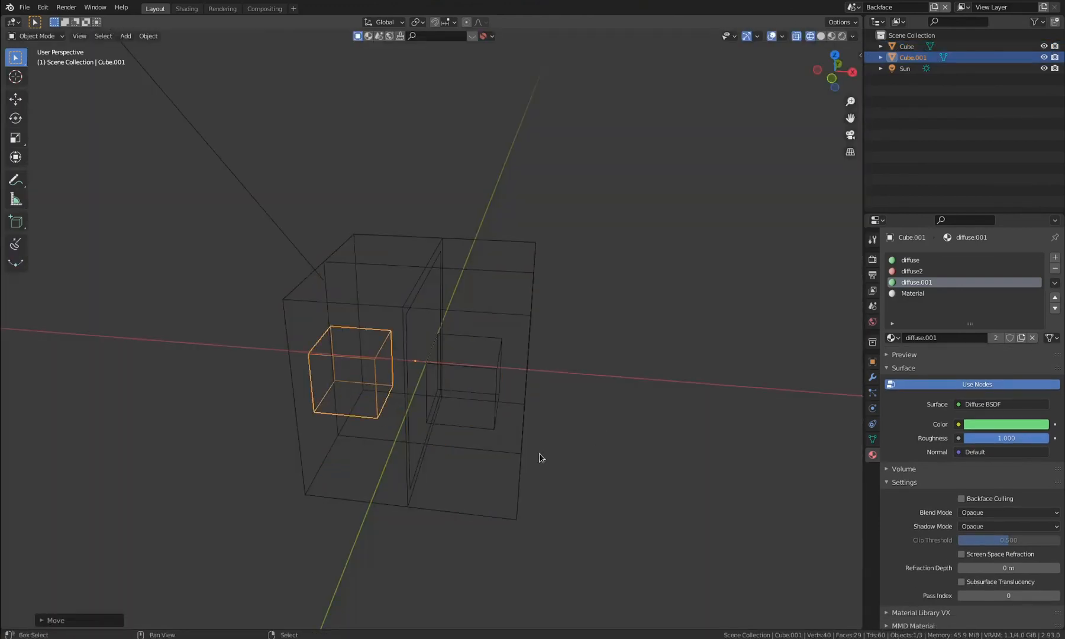
- Examine the separated red cube's visibility inside the outer cube in rendered shading, and select the outer cube in wireframe
key("shift+z")
middle_click_drag(484, 469, 320, 430)
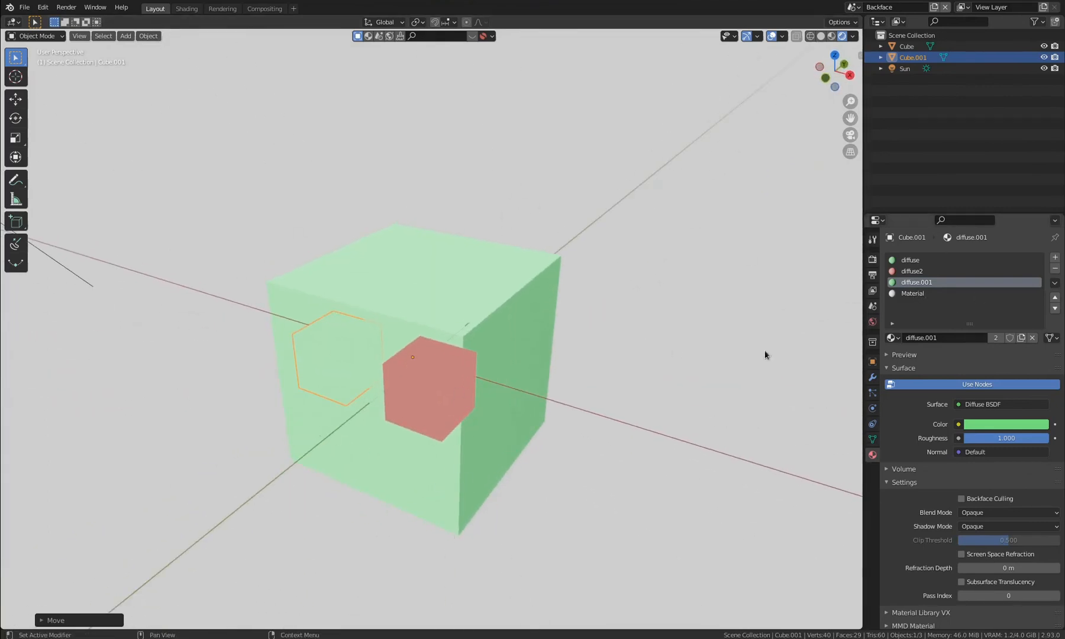
middle_click_drag(451, 428, 364, 417)
left_click(357, 404)
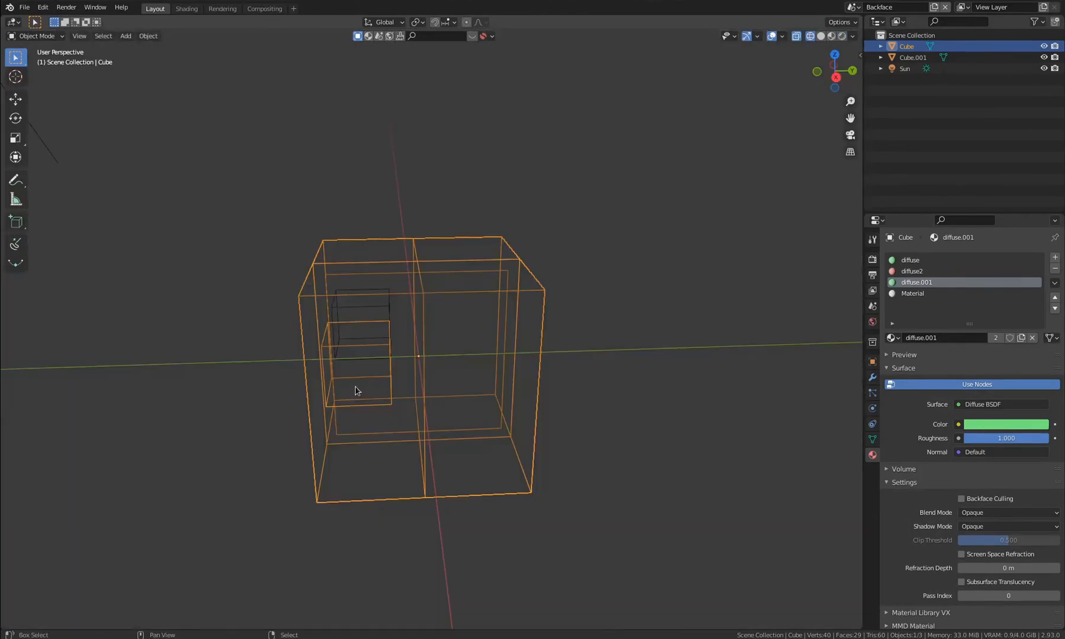
- Delete four vertices of the red cube still in the outer cube's mesh, leaving one side face, and return to rendered Object Mode
key("Tab")
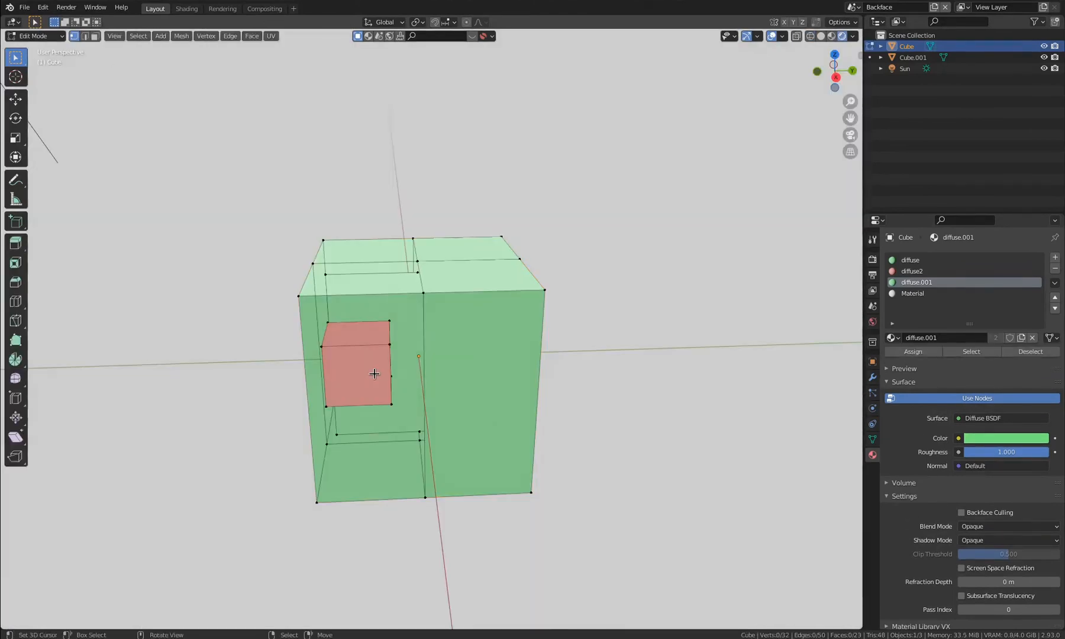
key("shift+z")
key("shift+z")
middle_click_drag(398, 419, 428, 348)
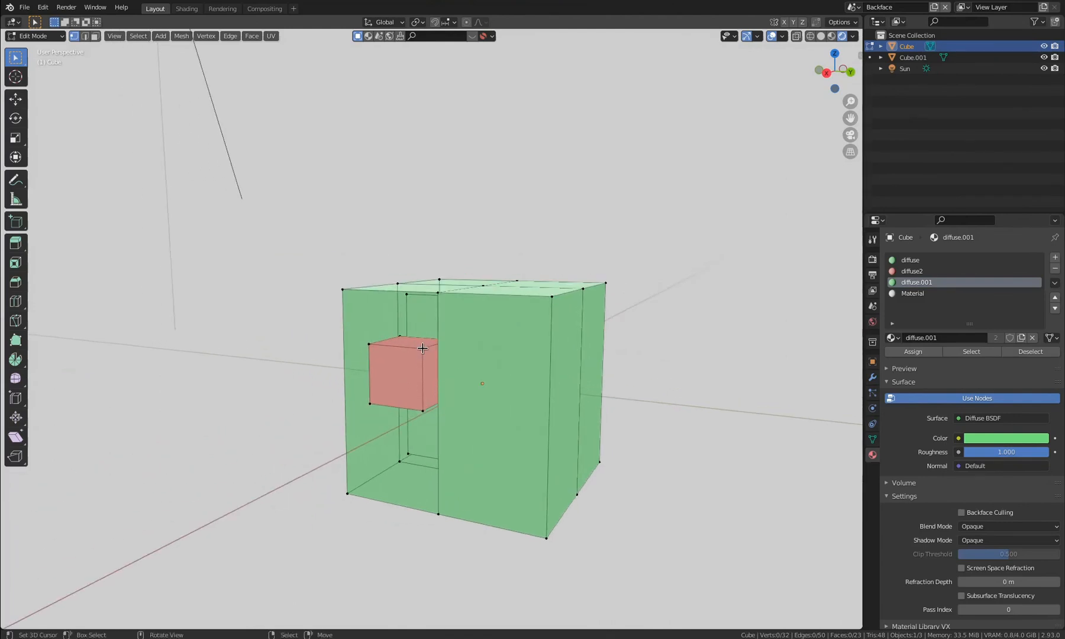
key("shift+z")
middle_click_drag(423, 371, 474, 399)
left_click_drag(482, 447, 454, 305)
key("x")
left_click(512, 316)
key("shift+z")
key("Tab")
- Enable Backface Culling on the red diffuse2 material and check the single remaining red face in Edit Mode
mouse_move(506, 354)
middle_mouse_down()
mouse_move(396, 364)
mouse_move(485, 429)
middle_mouse_up()
key("Tab")
middle_click_drag(771, 321, 252, 469)
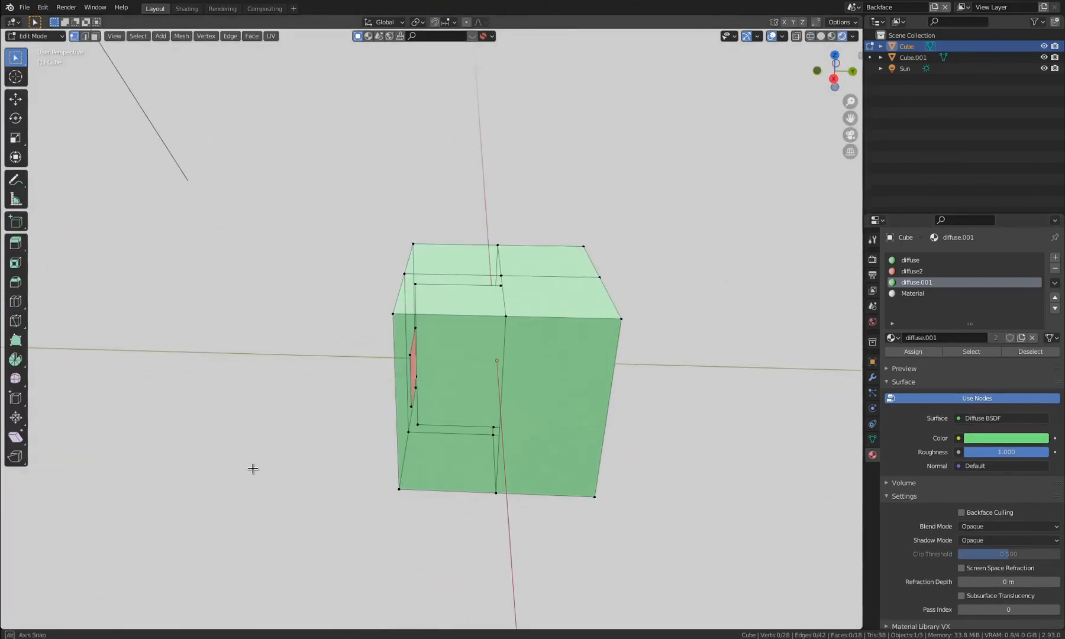
middle_click_drag(408, 545, 469, 402)
middle_click_drag(744, 371, 704, 408)
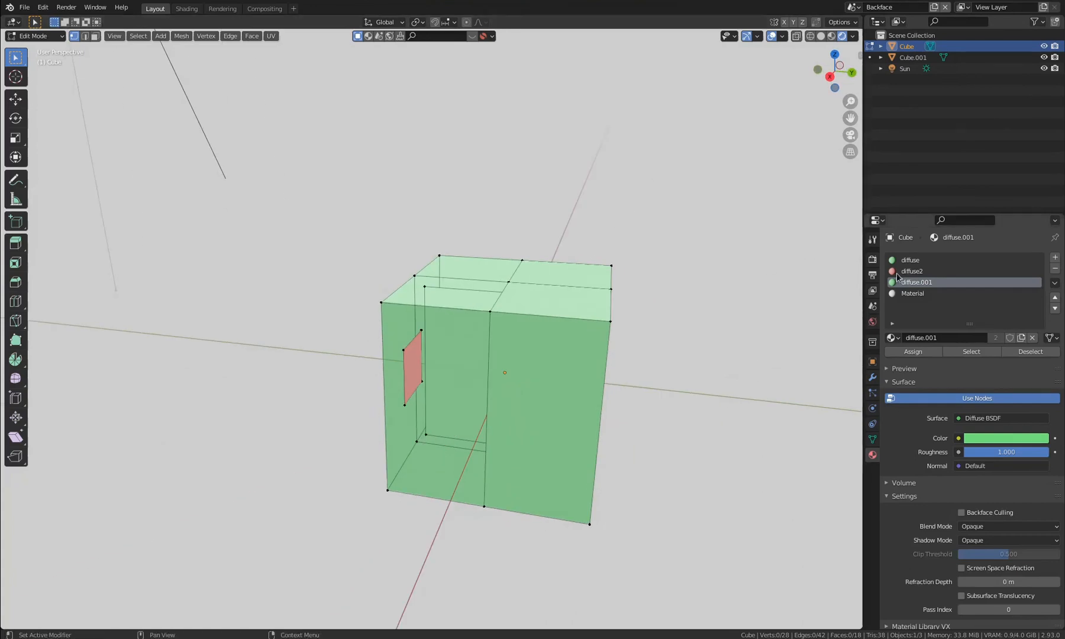
left_click(912, 271)
scroll(958, 384, "down", 3)
left_click(961, 429)
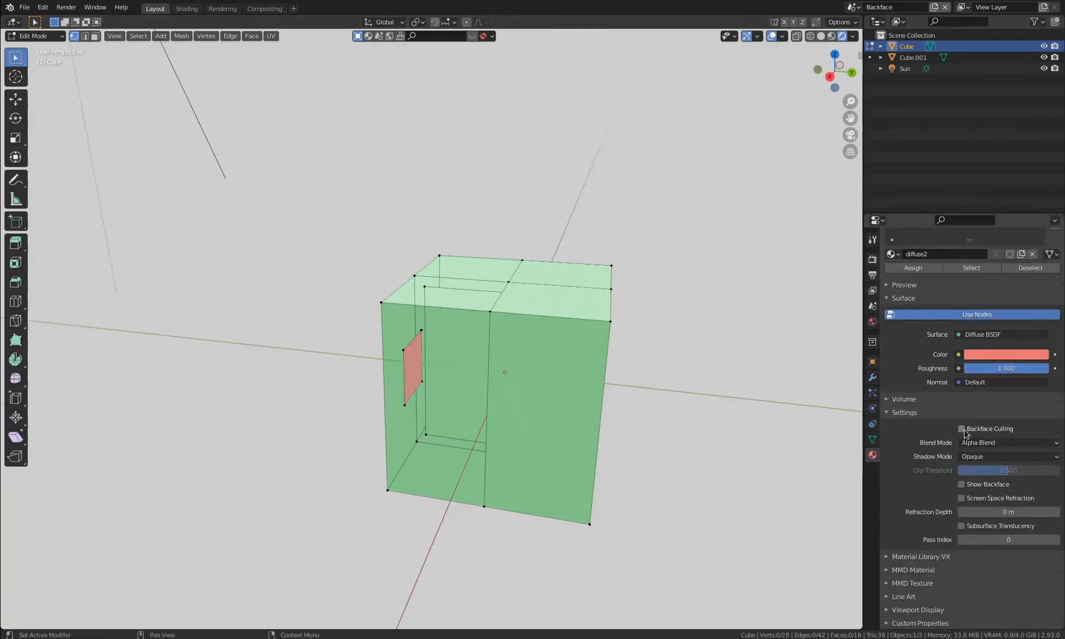
middle_click_drag(733, 433, 544, 423)
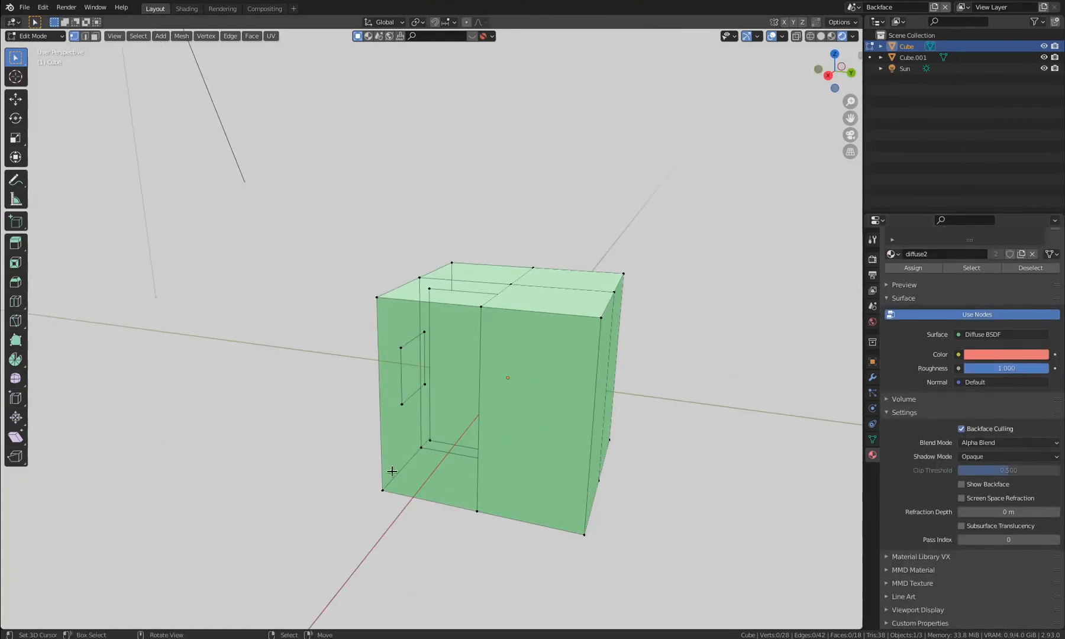
- Examine in Object Mode how the culled red face and the two red cubes show through the outer cube from different sides
key("Tab")
middle_click_drag(387, 444, 445, 424)
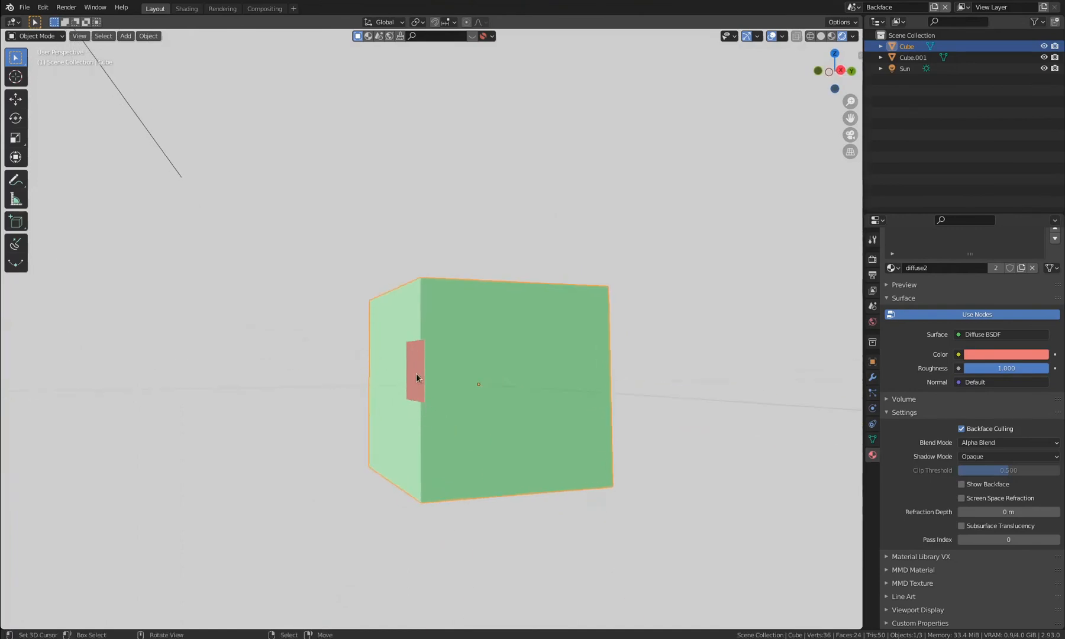
middle_click_drag(511, 425, 385, 454)
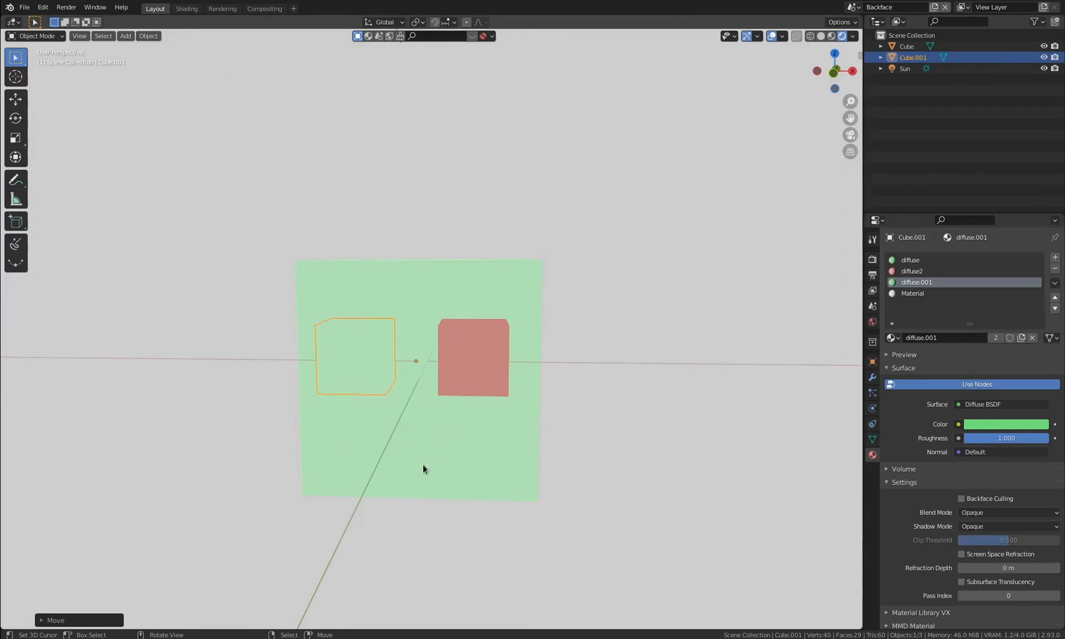
middle_click_drag(422, 467, 451, 475)
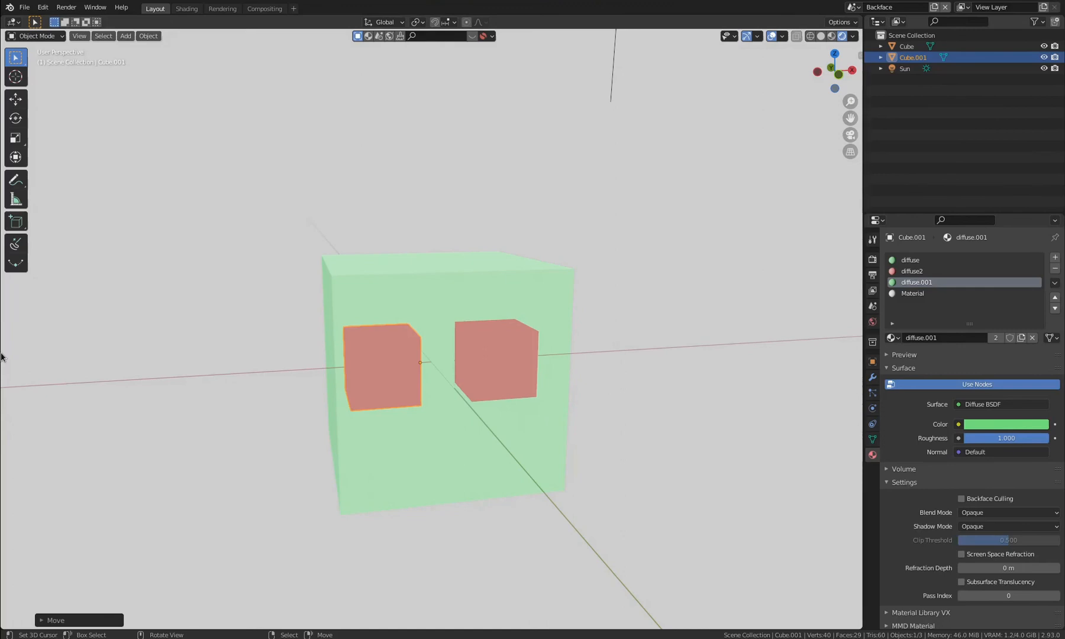